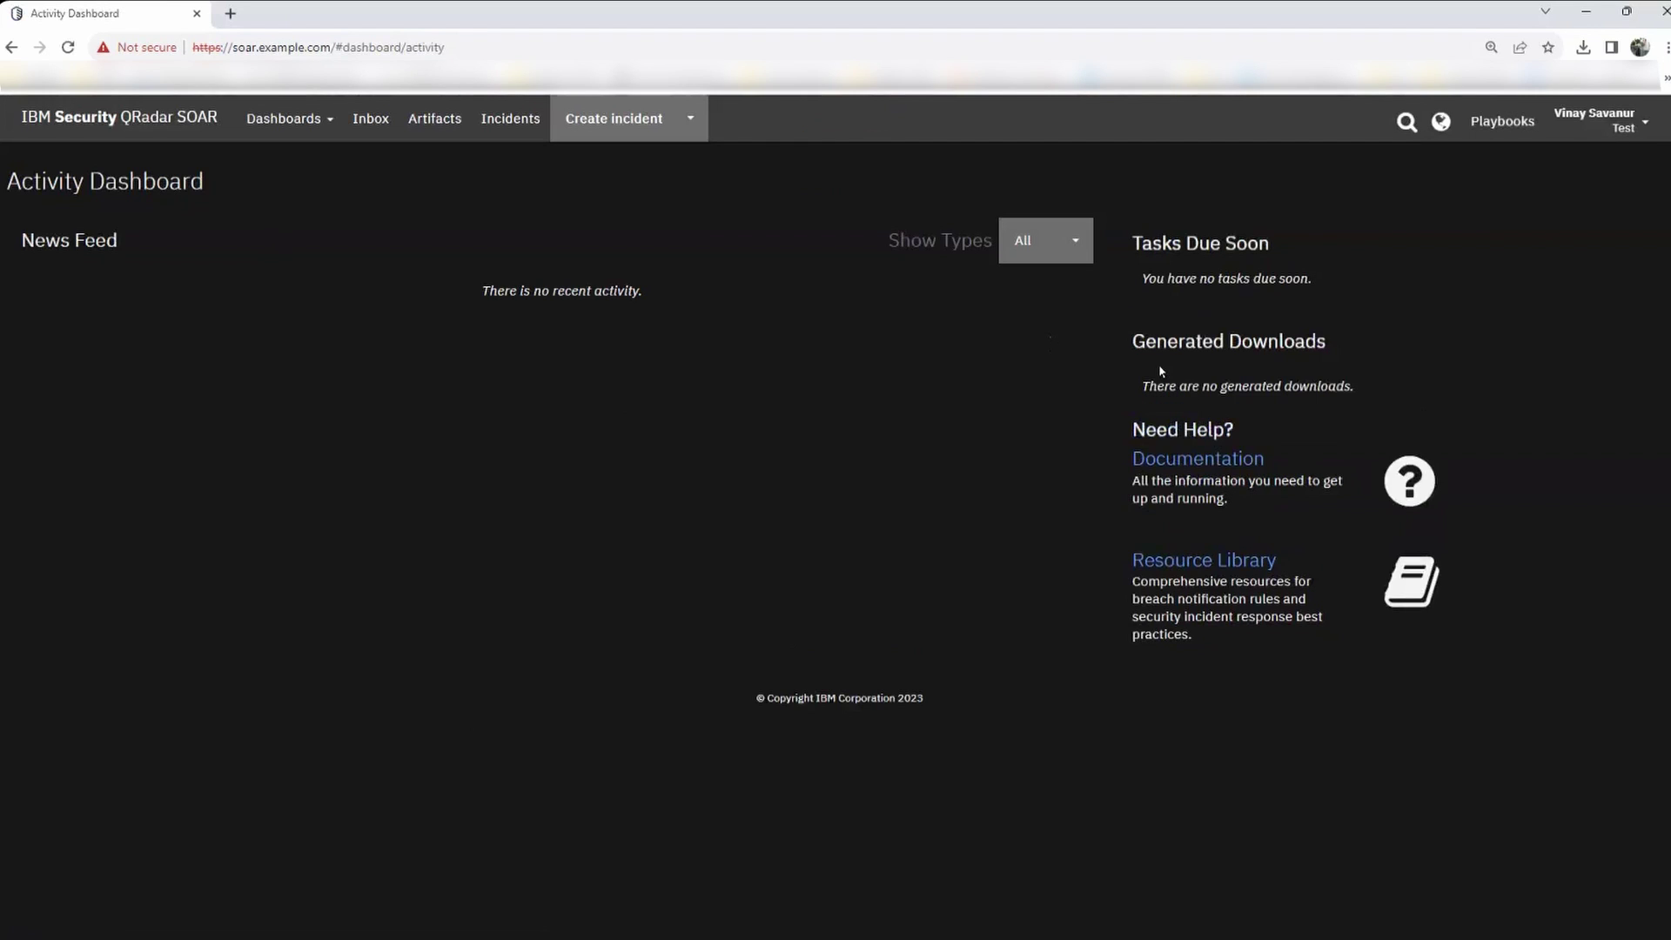
Zoom the page in, review the Playbooks list summary counts, and start creating a new playbook.
key(ctrl+plus)
key(ctrl+plus)
key(ctrl+plus)
key(ctrl+plus)
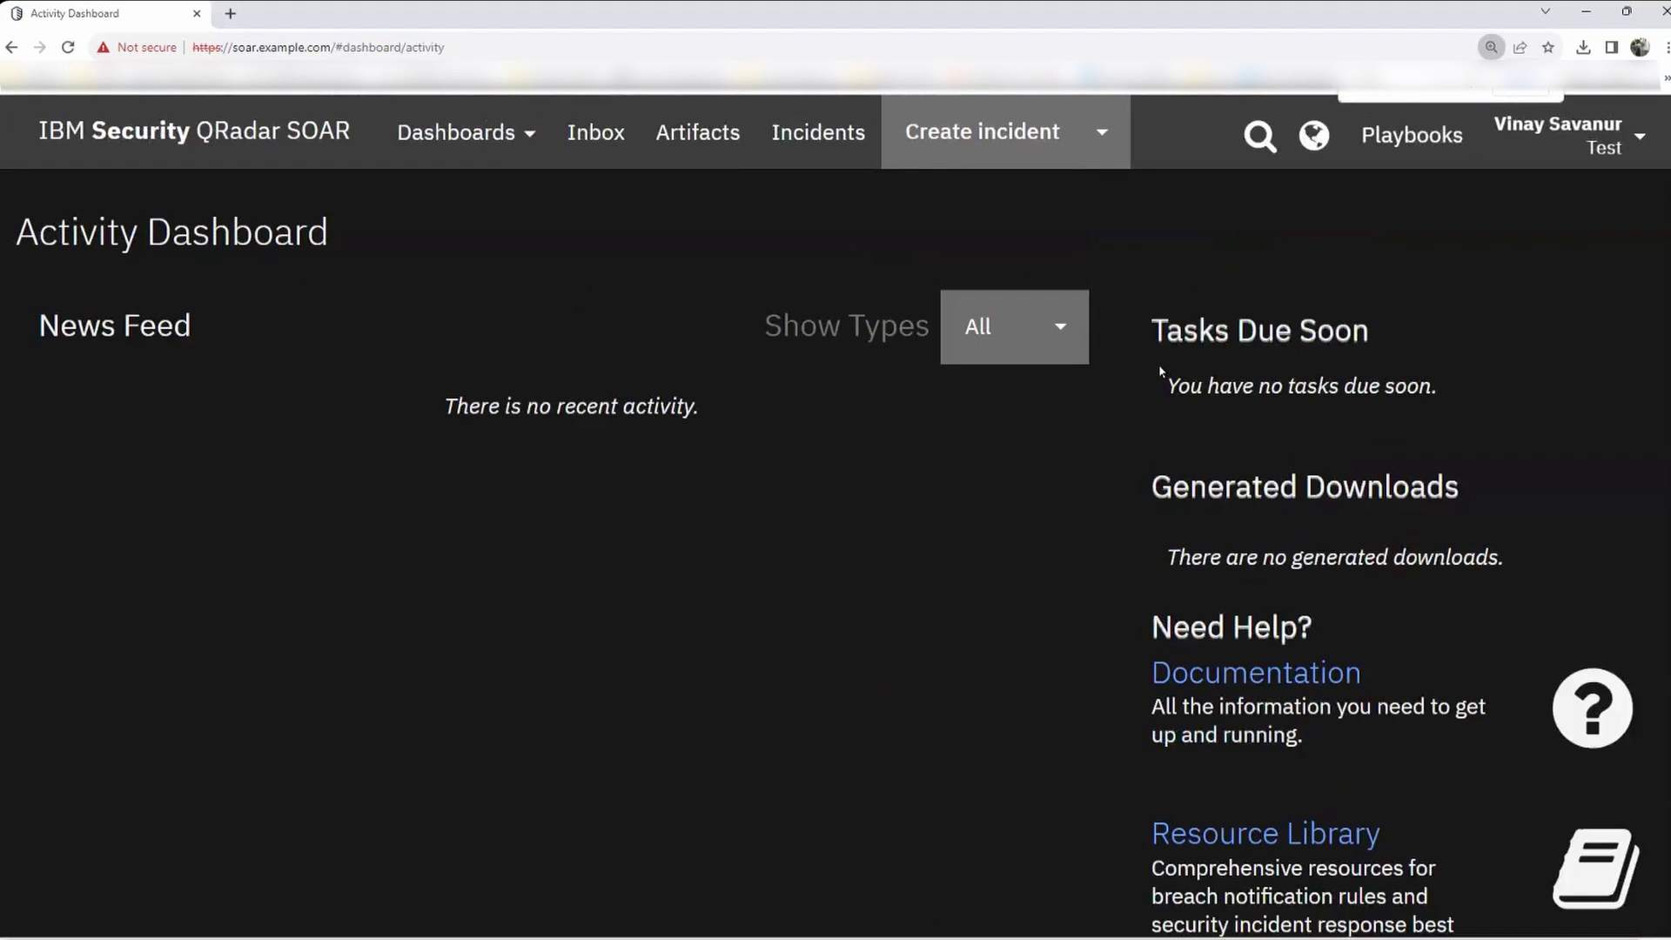
click(1403, 148)
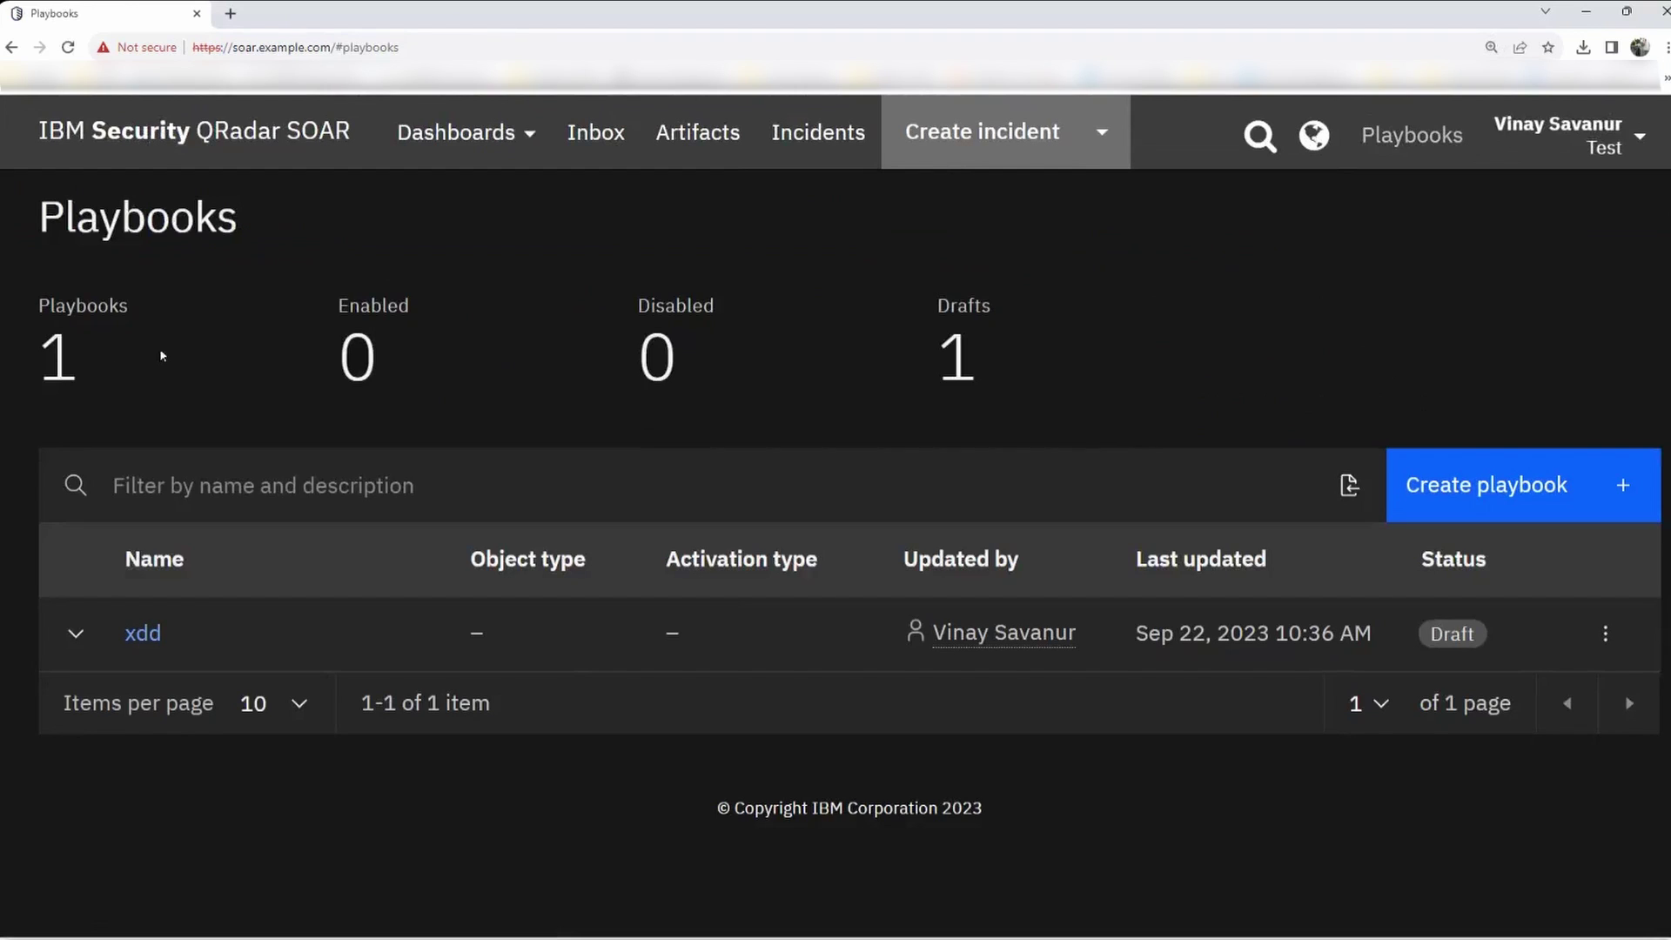
drag(59, 348, 1011, 354)
click(1163, 395)
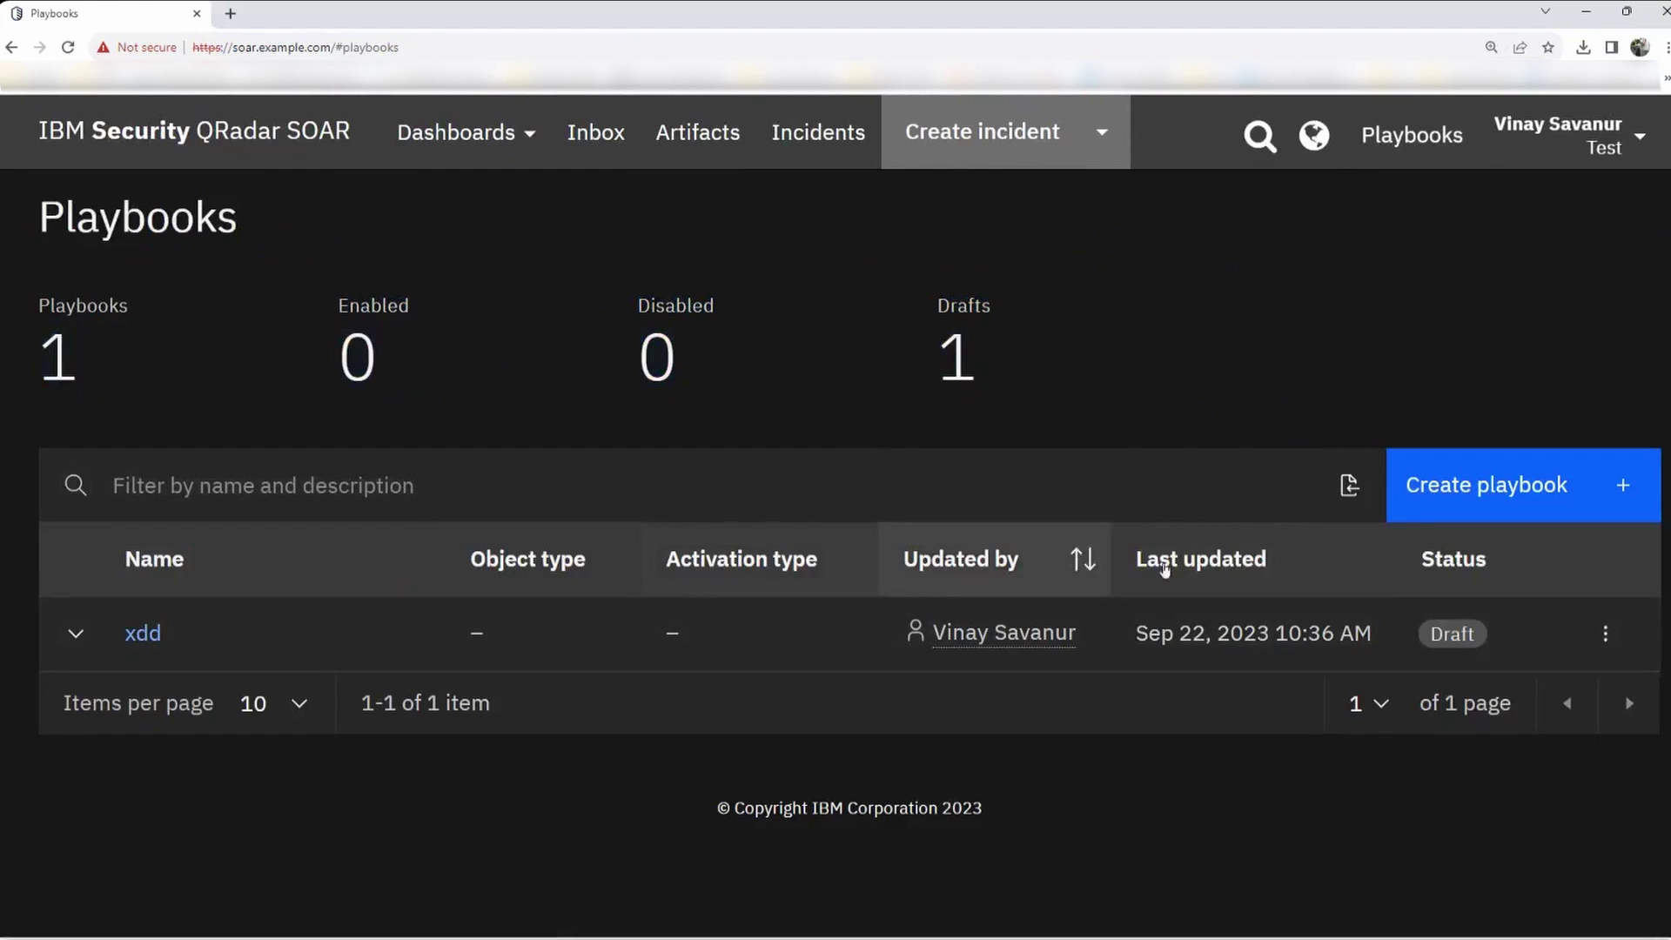
click(1470, 488)
scroll(735, 493, down, 3)
scroll(728, 523, up, 3)
scroll(599, 493, down, 5)
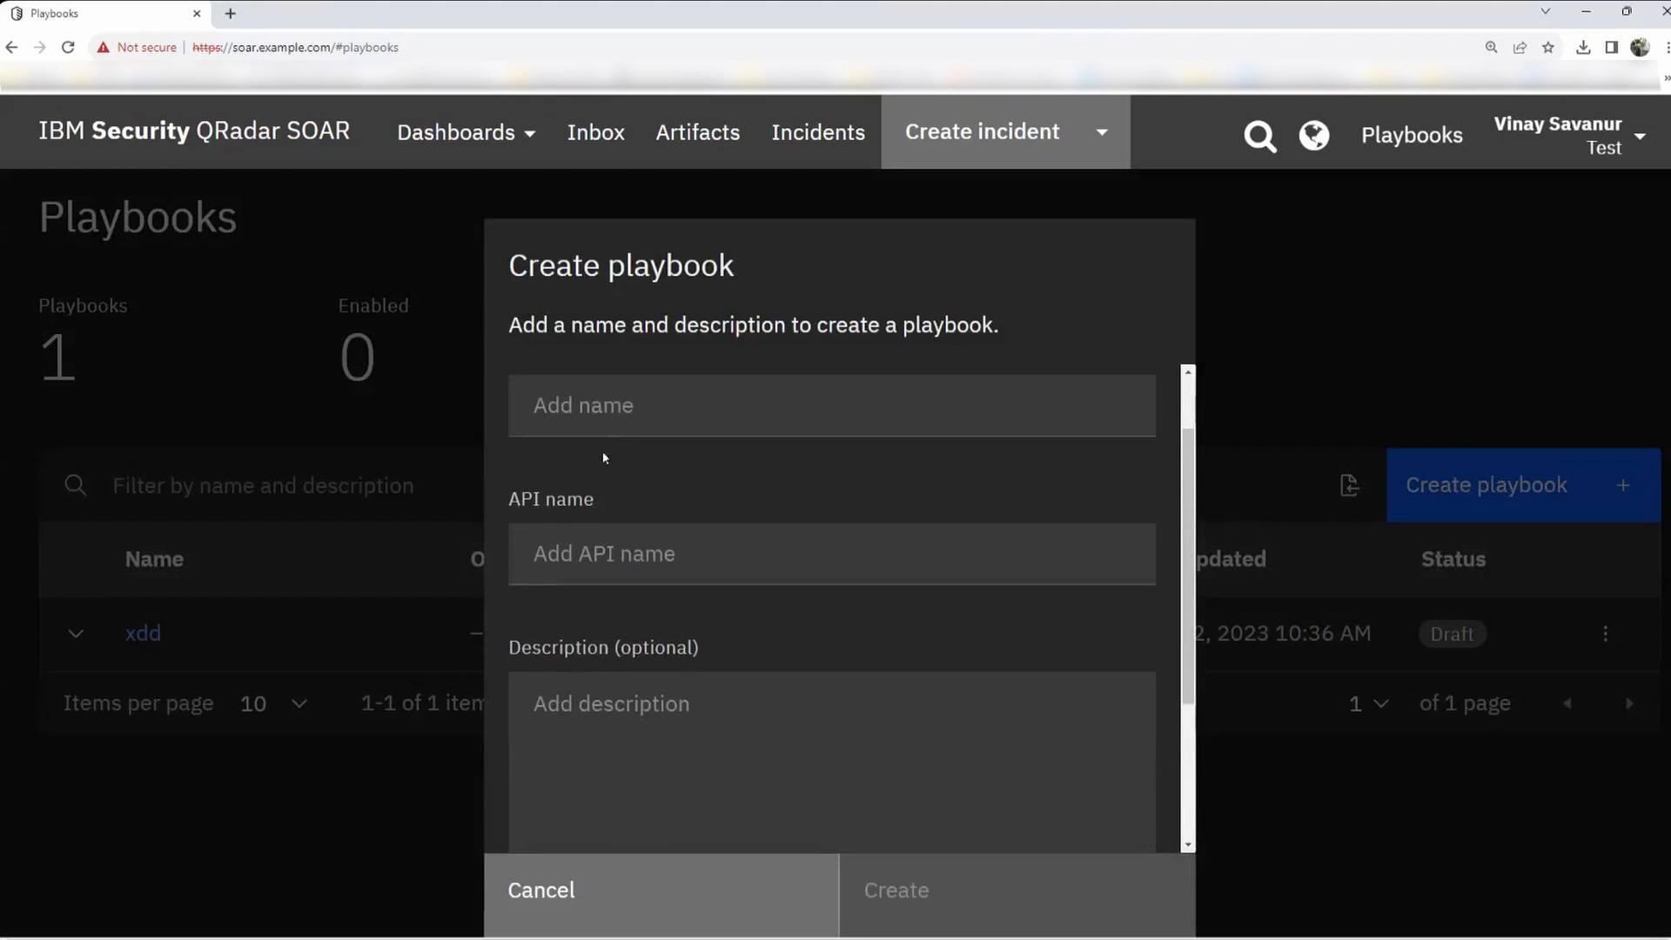
click(592, 474)
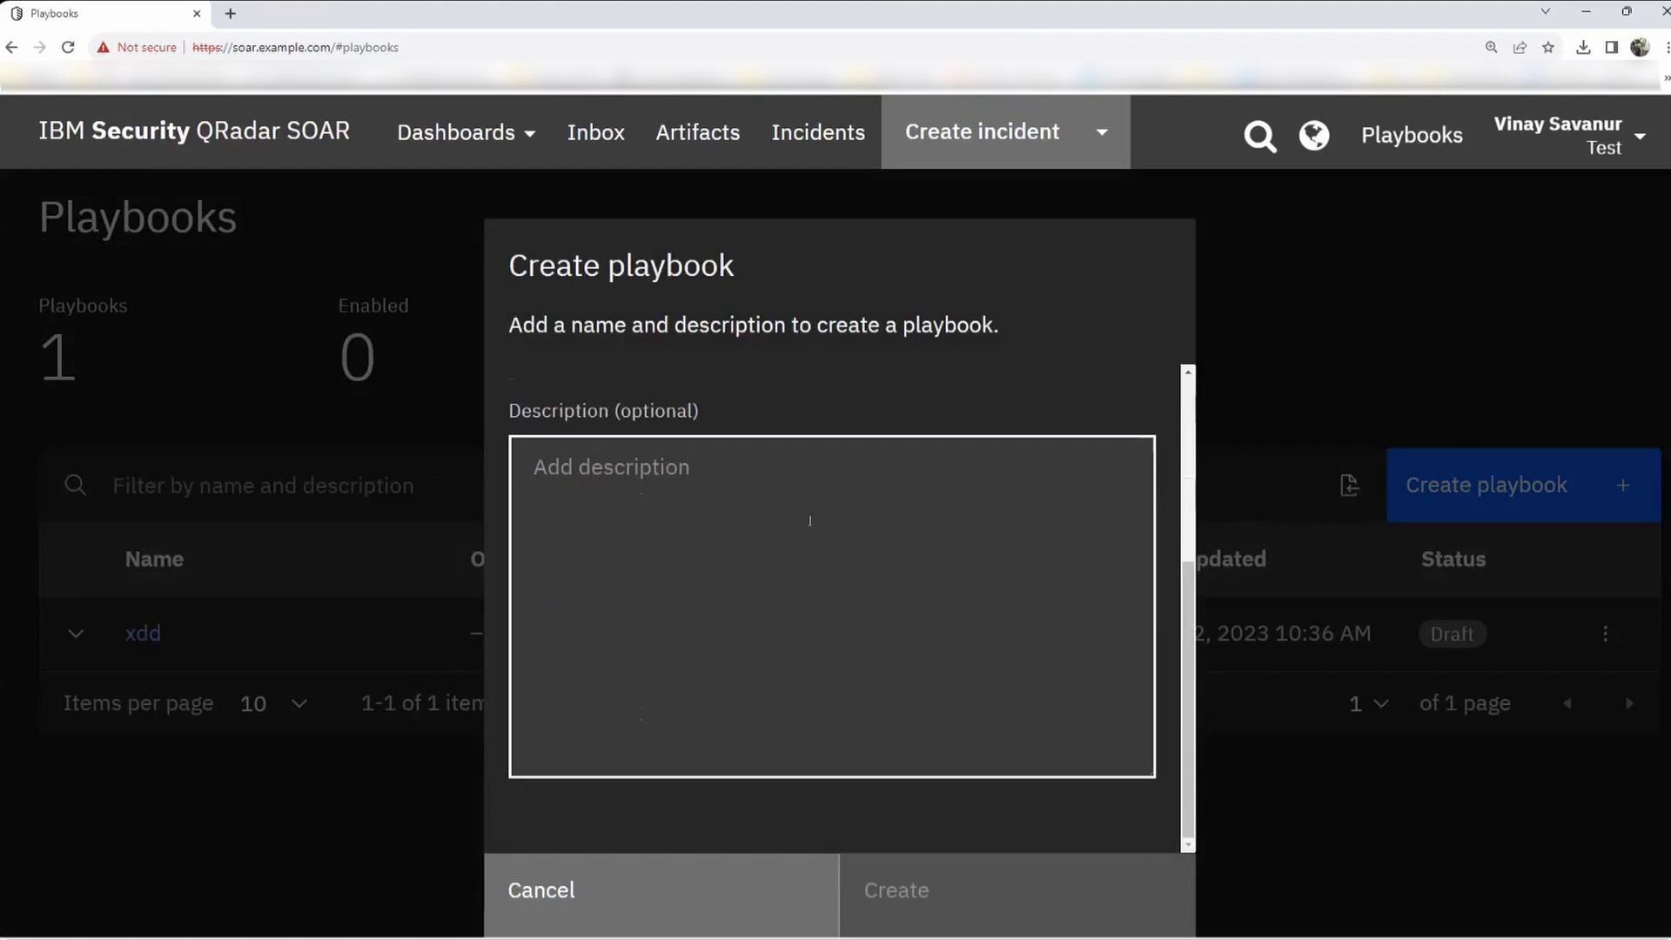
click(686, 903)
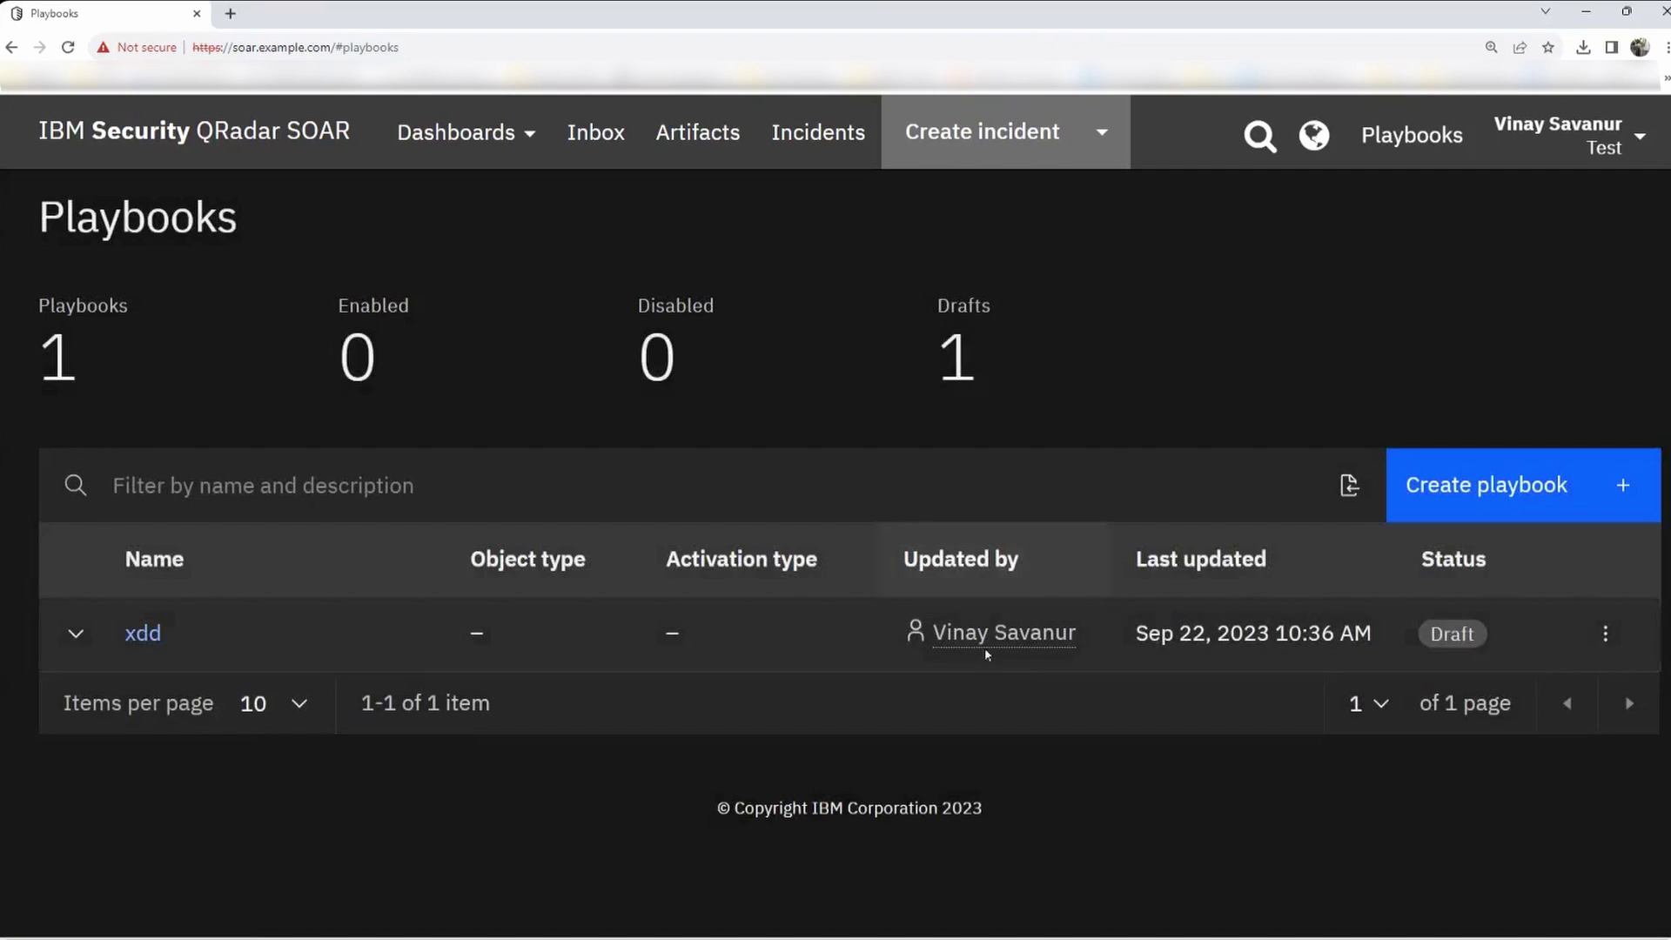
click(149, 637)
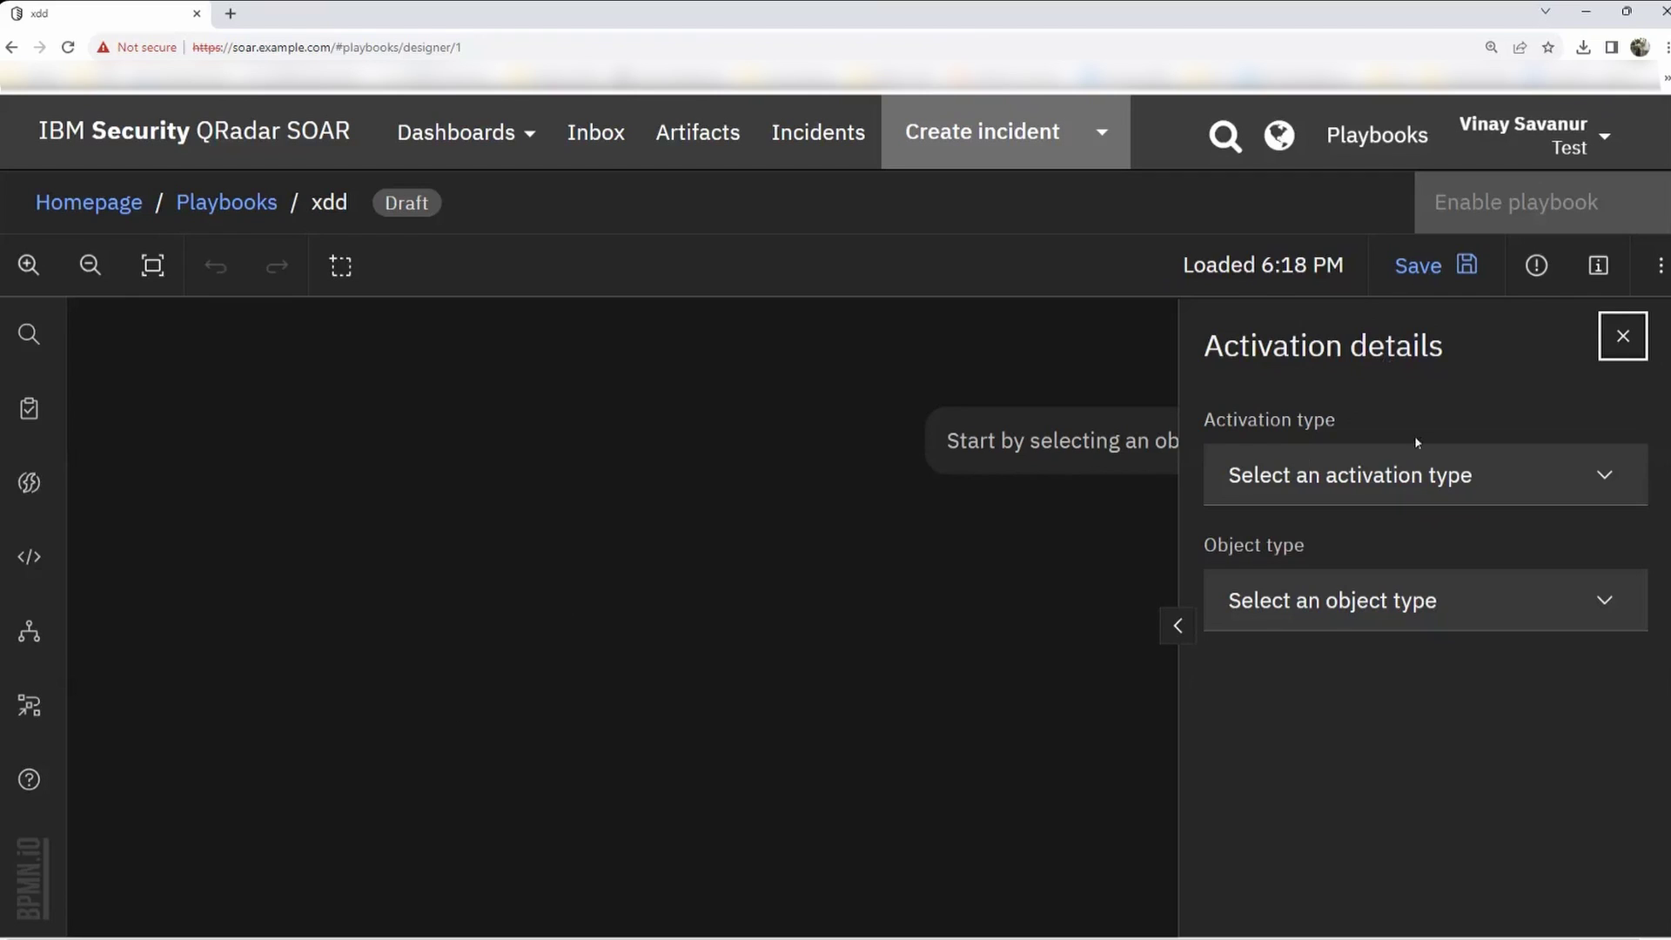
Show the xdd playbook's activation type choices, Automatic and Manual.
click(1317, 486)
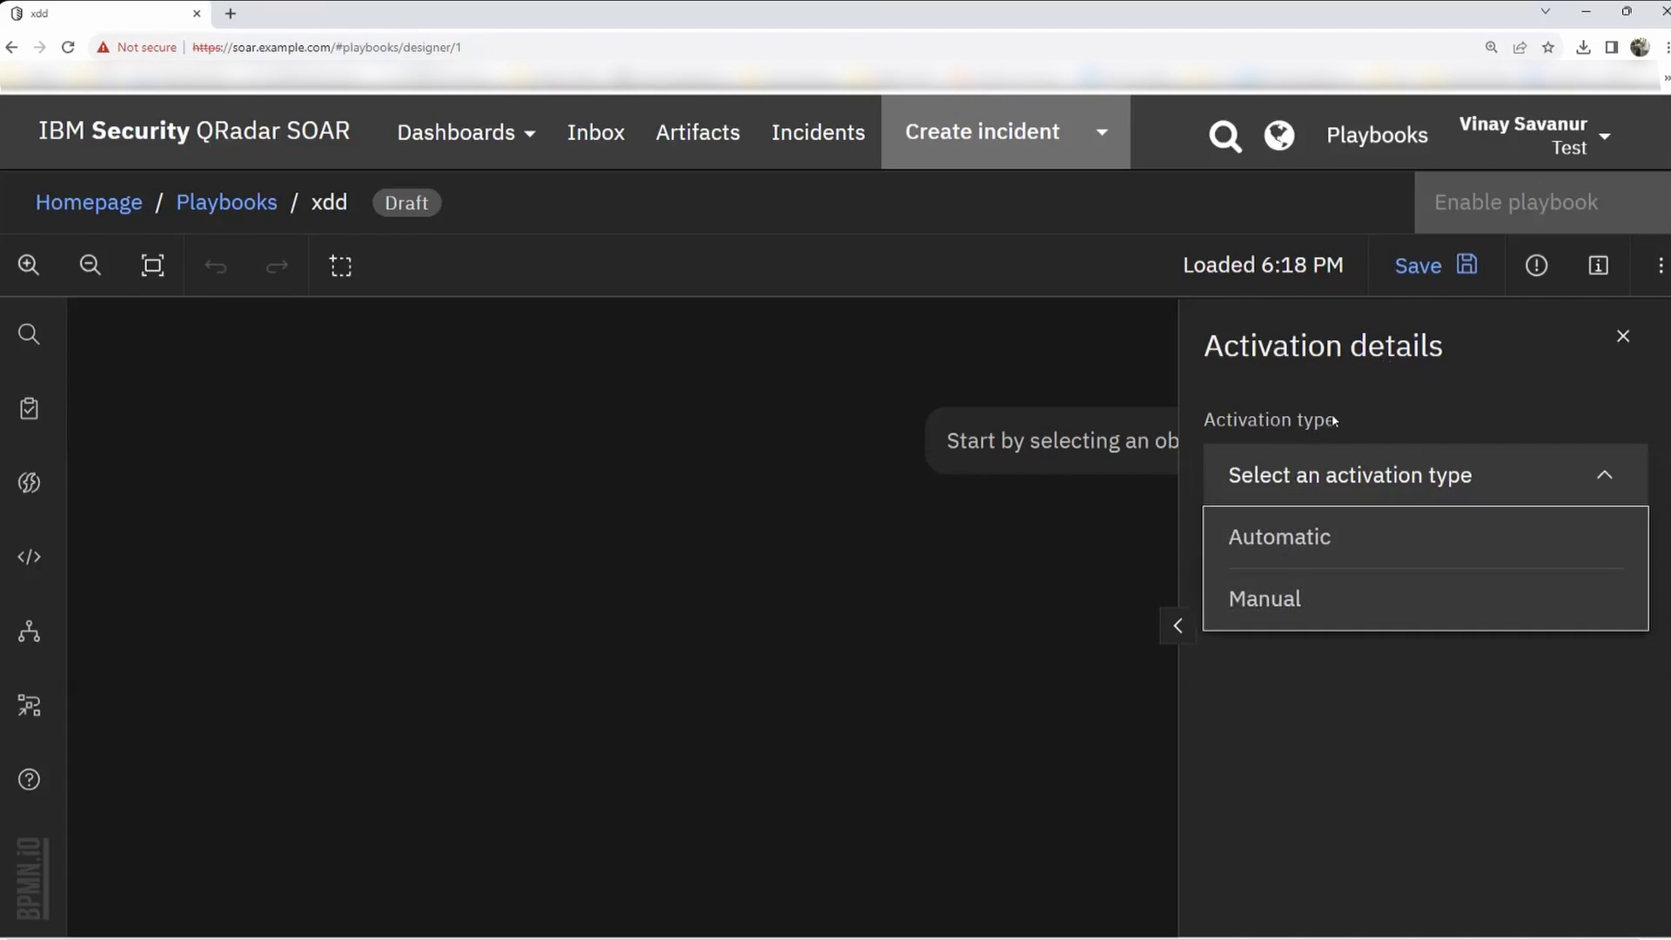
Set the activation type to Manual and browse the object types without choosing one.
click(1297, 597)
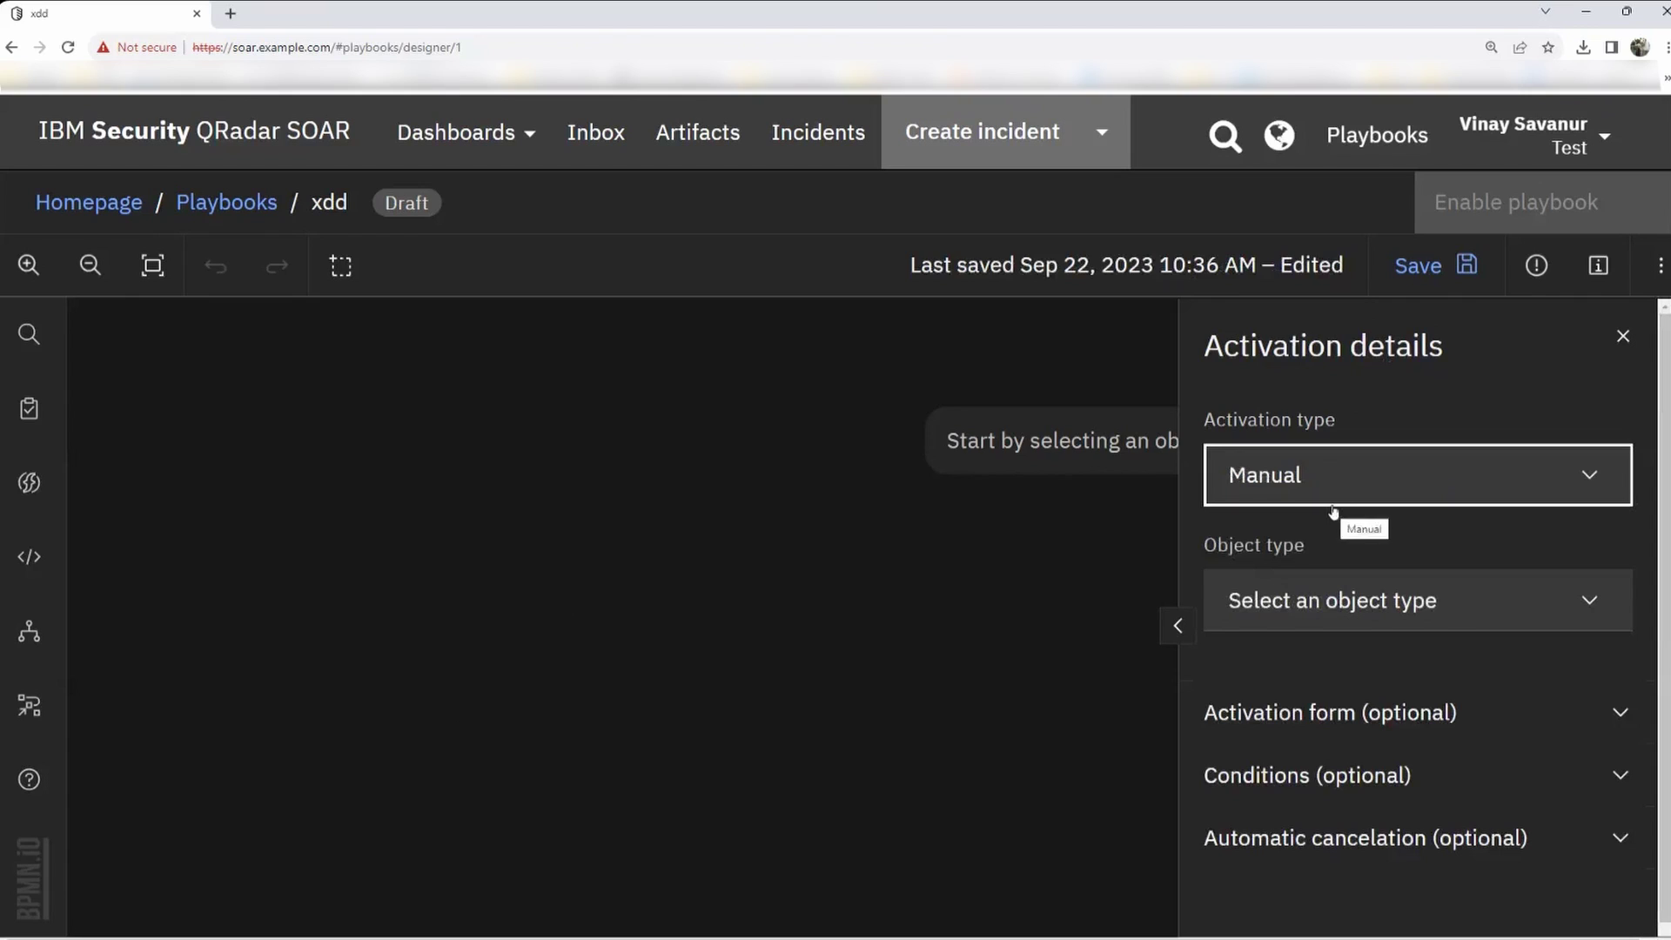
click(1345, 602)
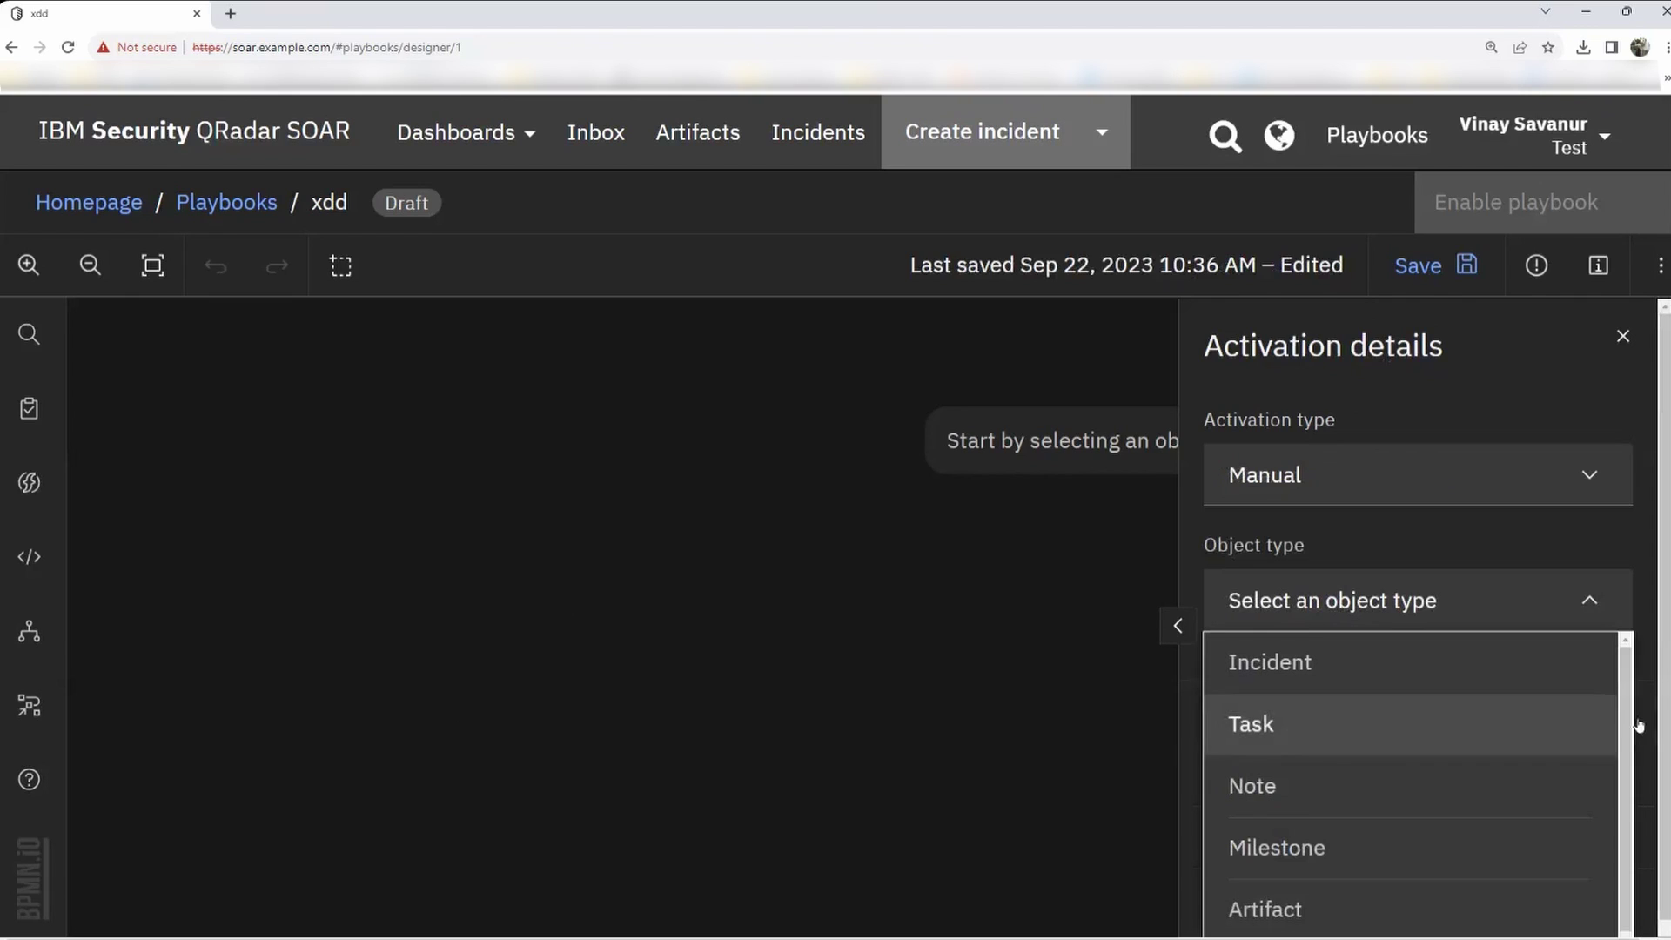
scroll(1639, 725, down, 2)
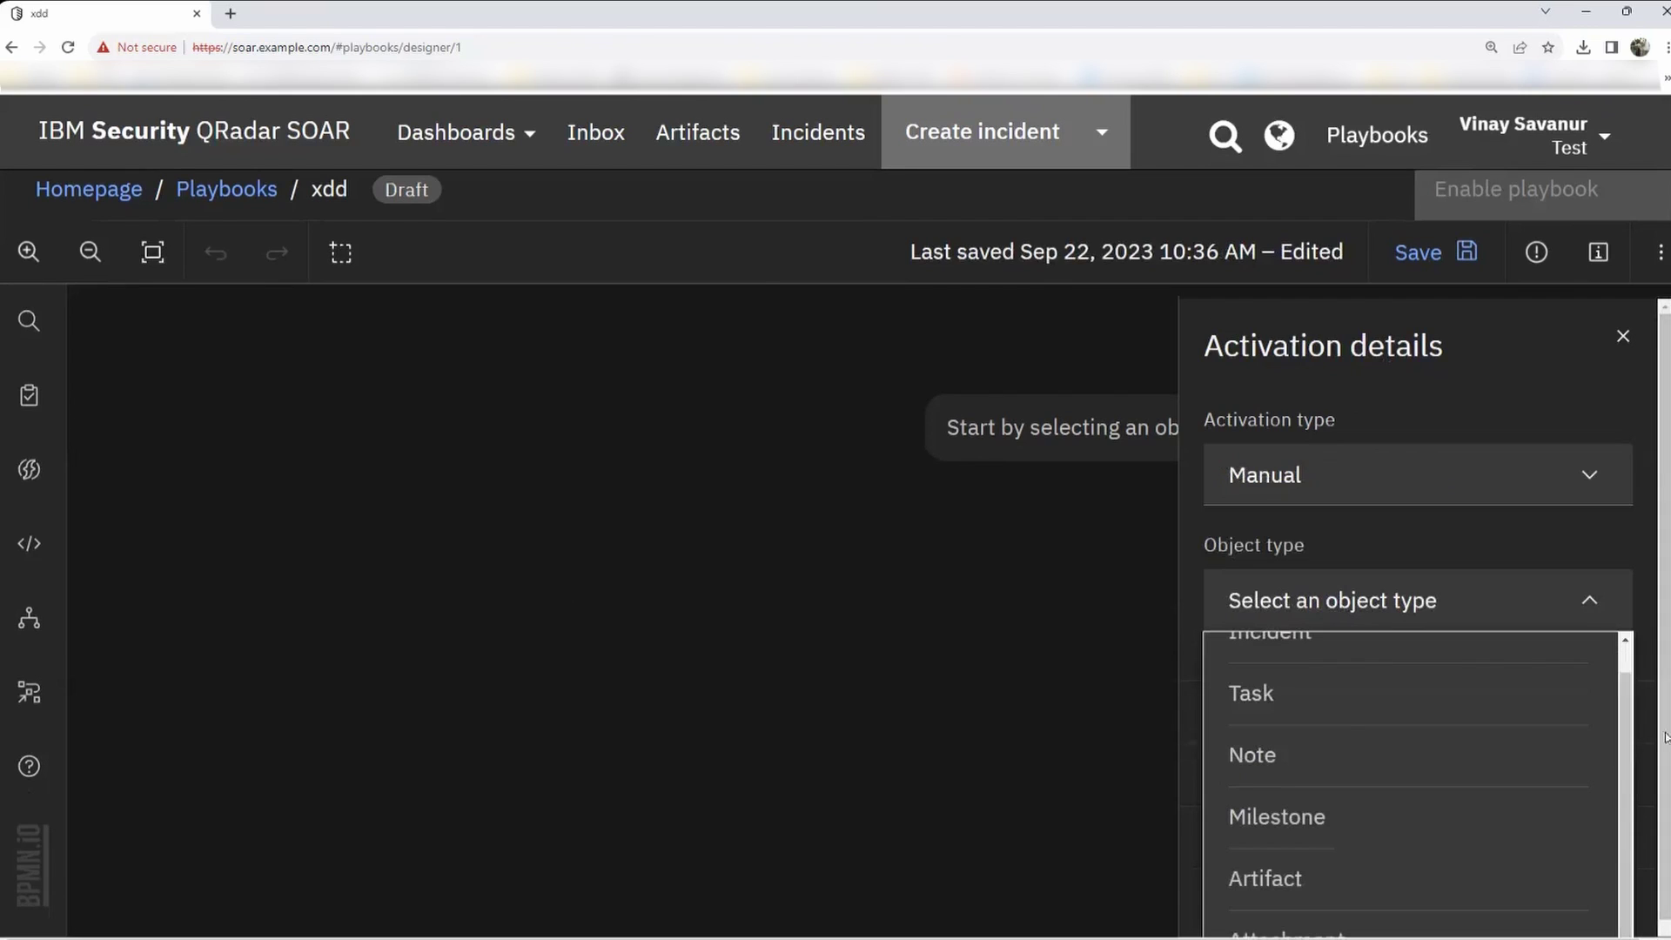
scroll(1622, 775, up, 1)
scroll(1622, 774, down, 1)
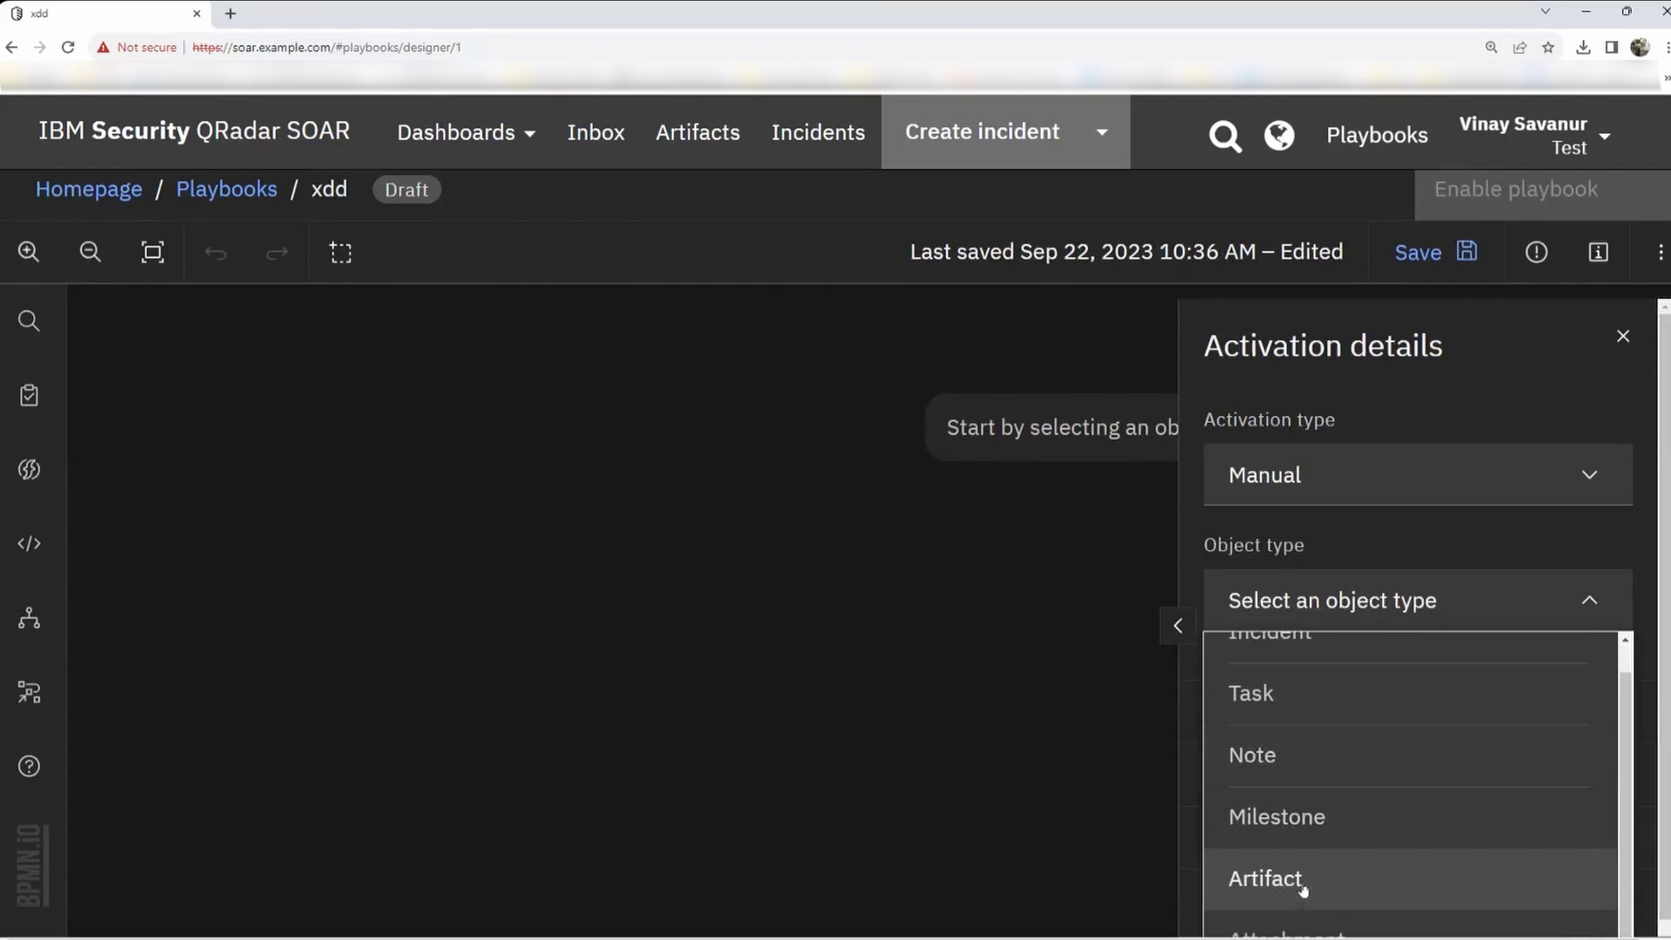
scroll(1290, 723, up, 1)
scroll(1332, 766, down, 1)
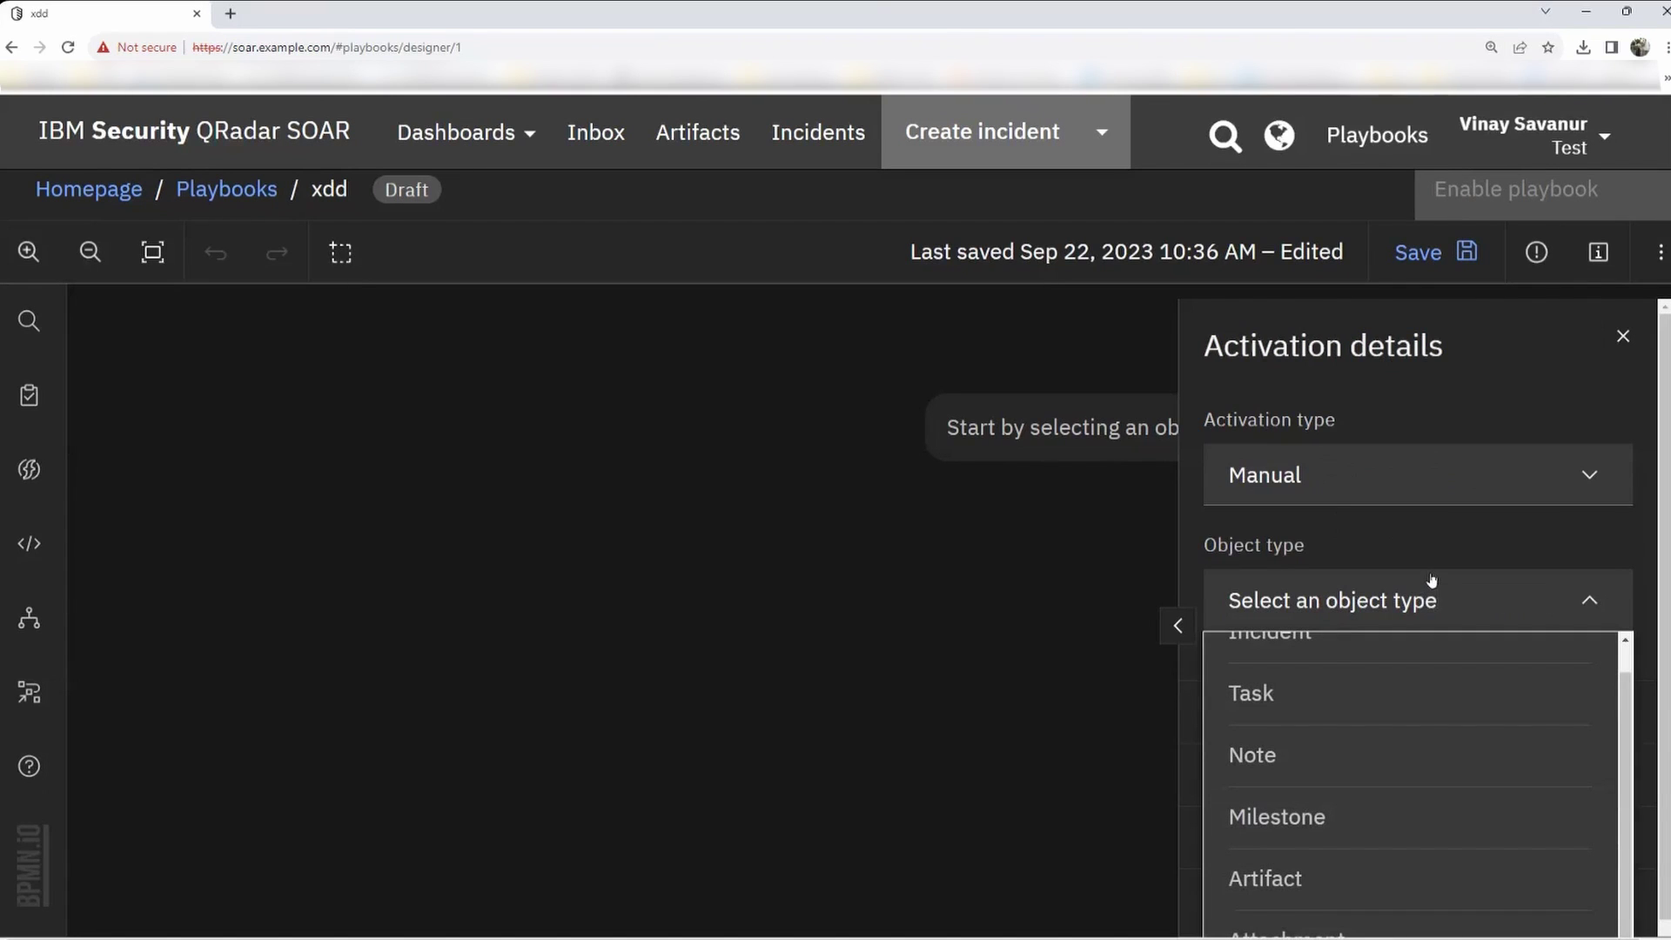
key(ctrl+minus)
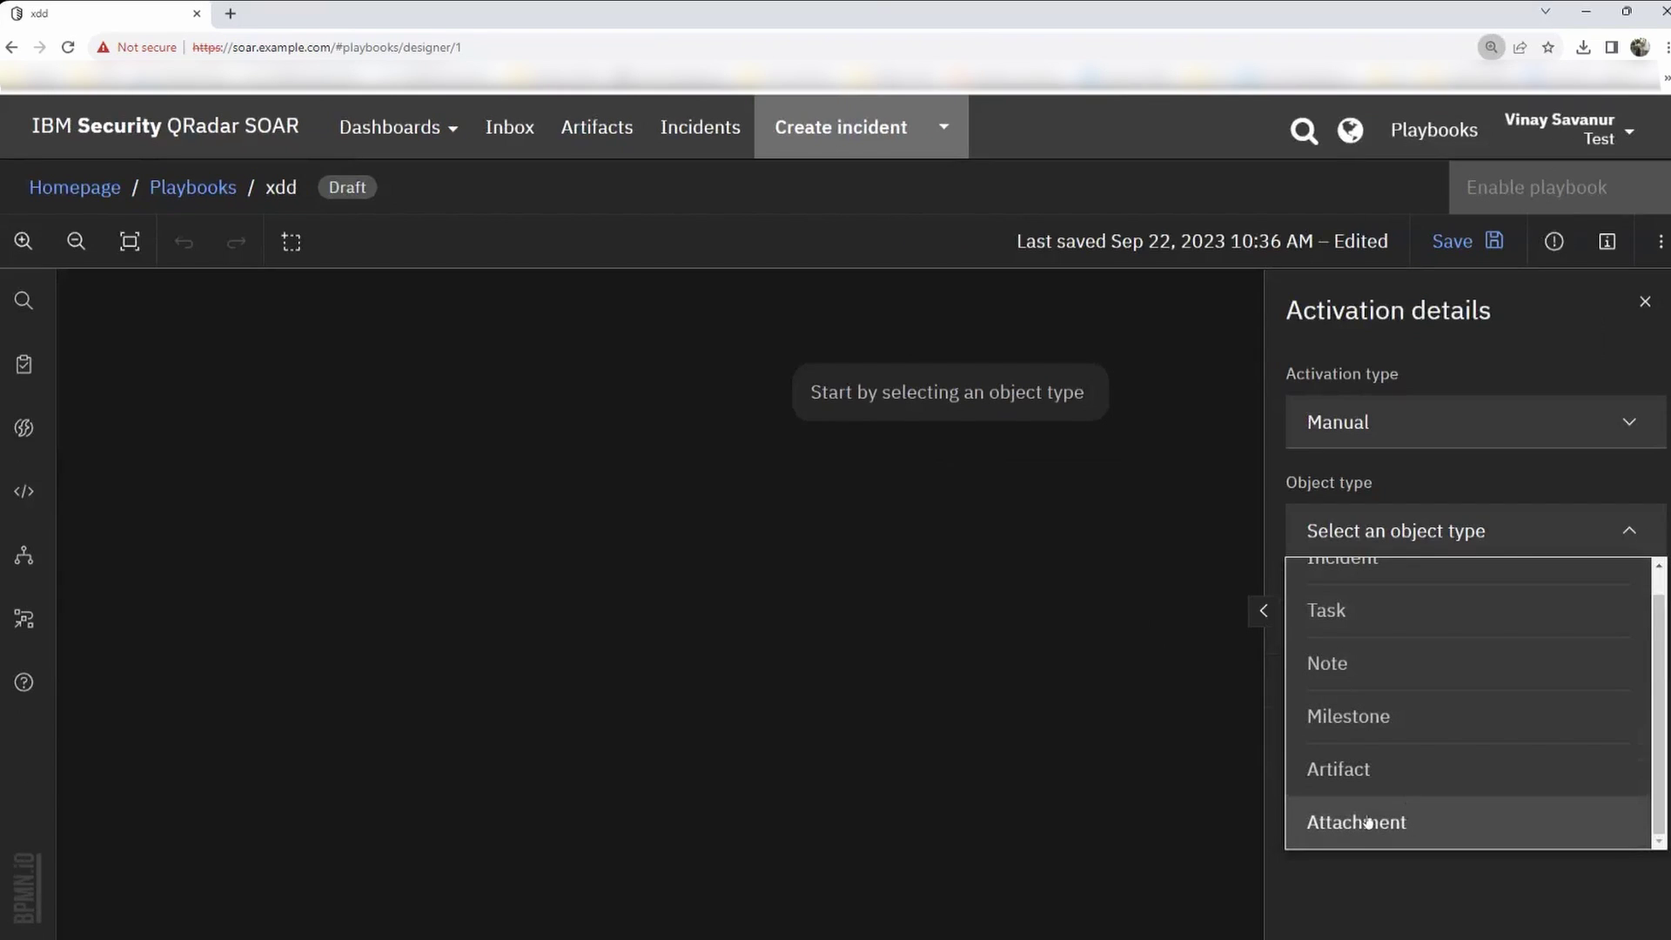
scroll(1368, 821, up, 1)
click(1419, 532)
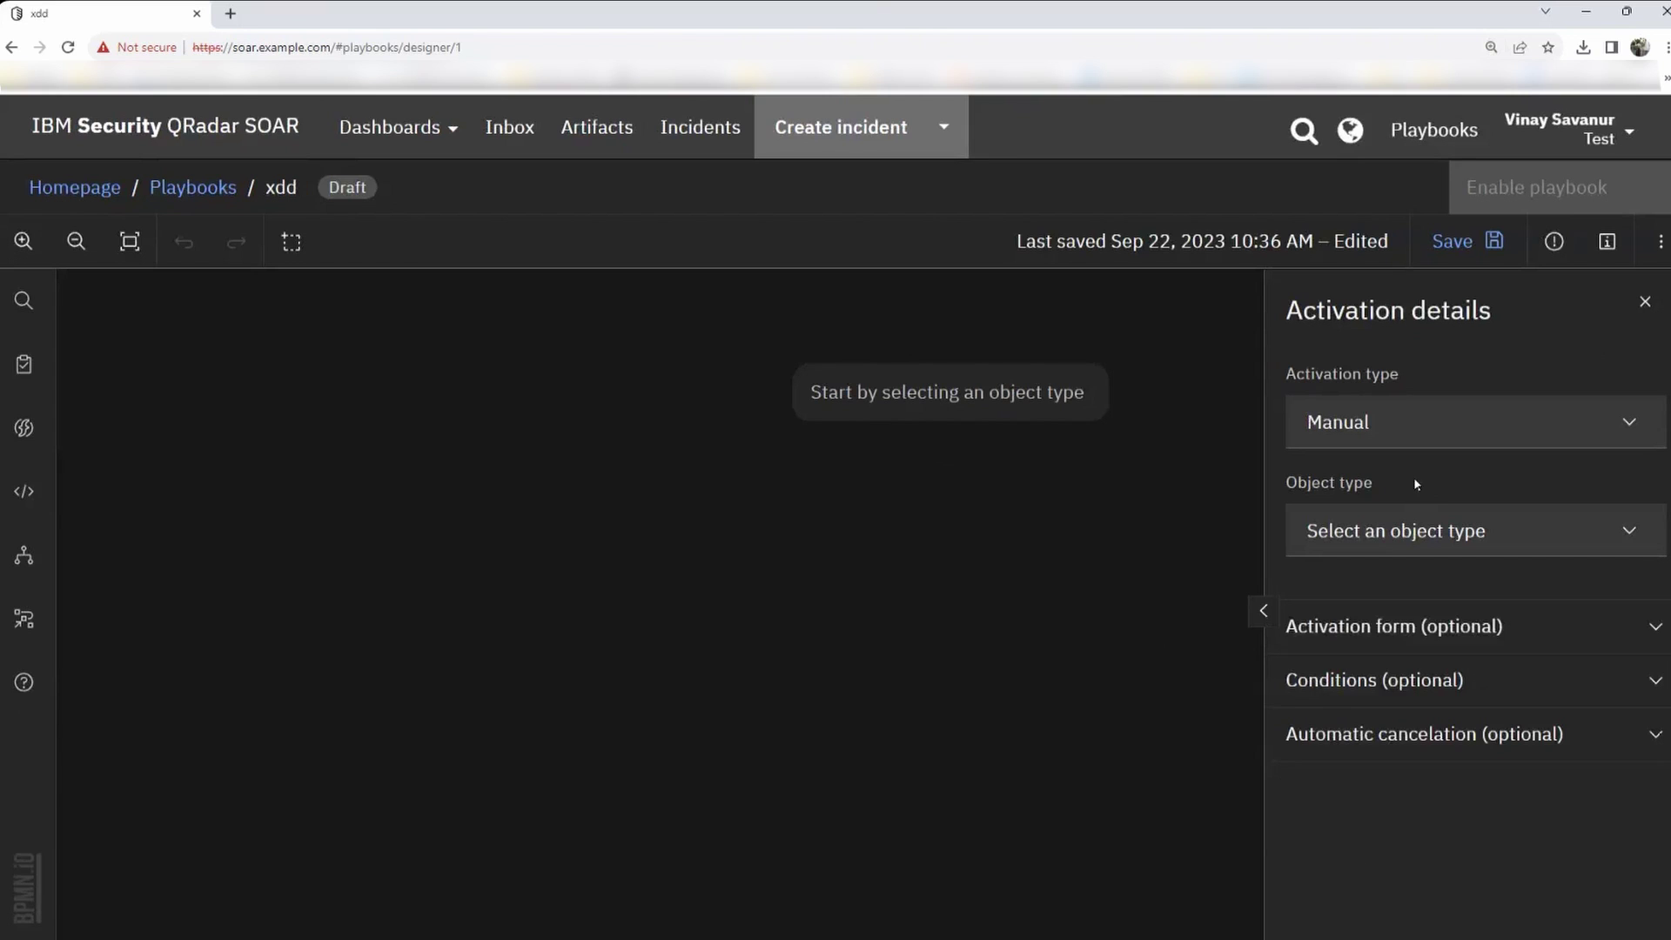
Expand the Activation form, Conditions and Automatic cancelation sections, then close the activation details.
click(1656, 628)
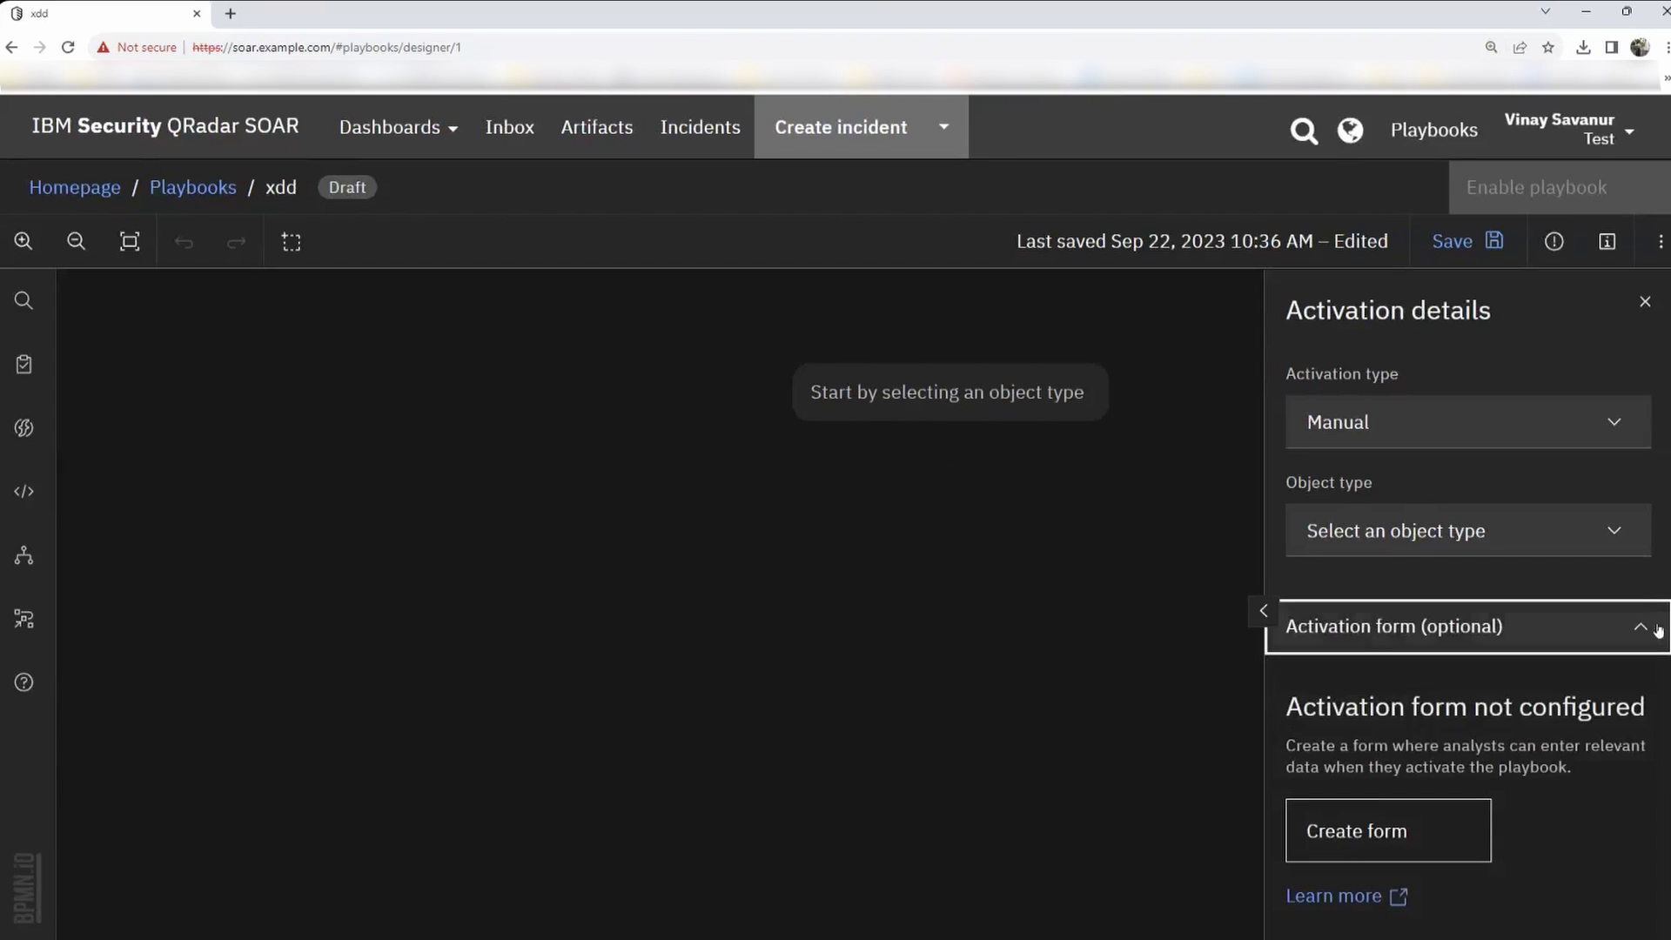
scroll(1435, 740, down, 2)
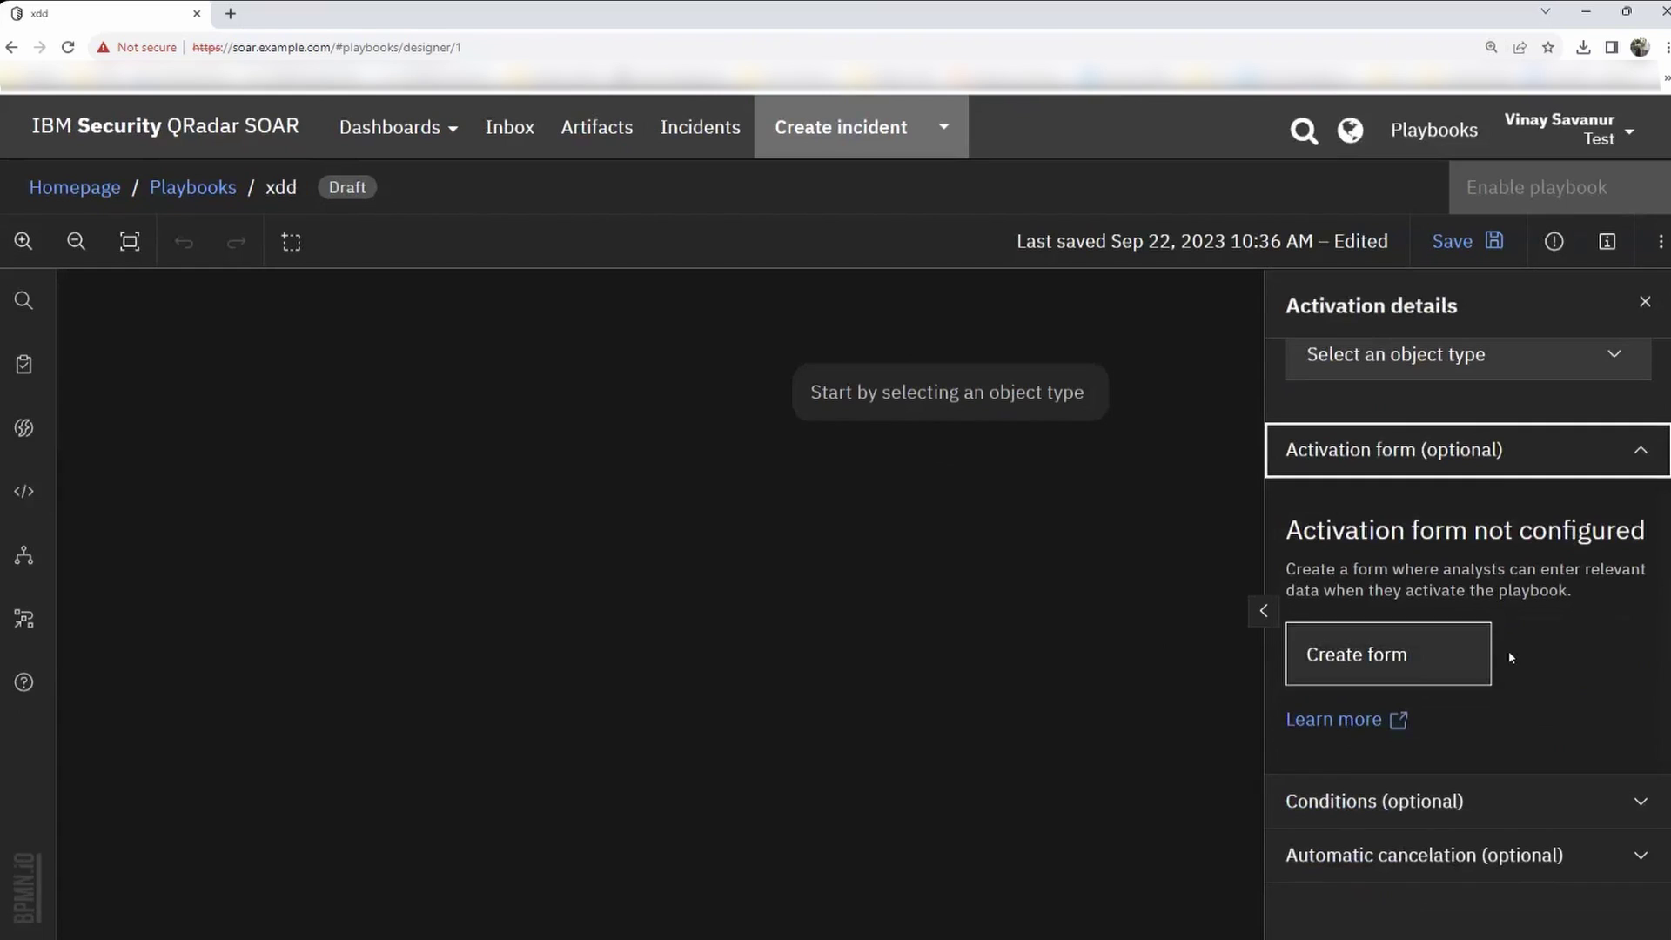
click(1643, 797)
scroll(1395, 767, down, 3)
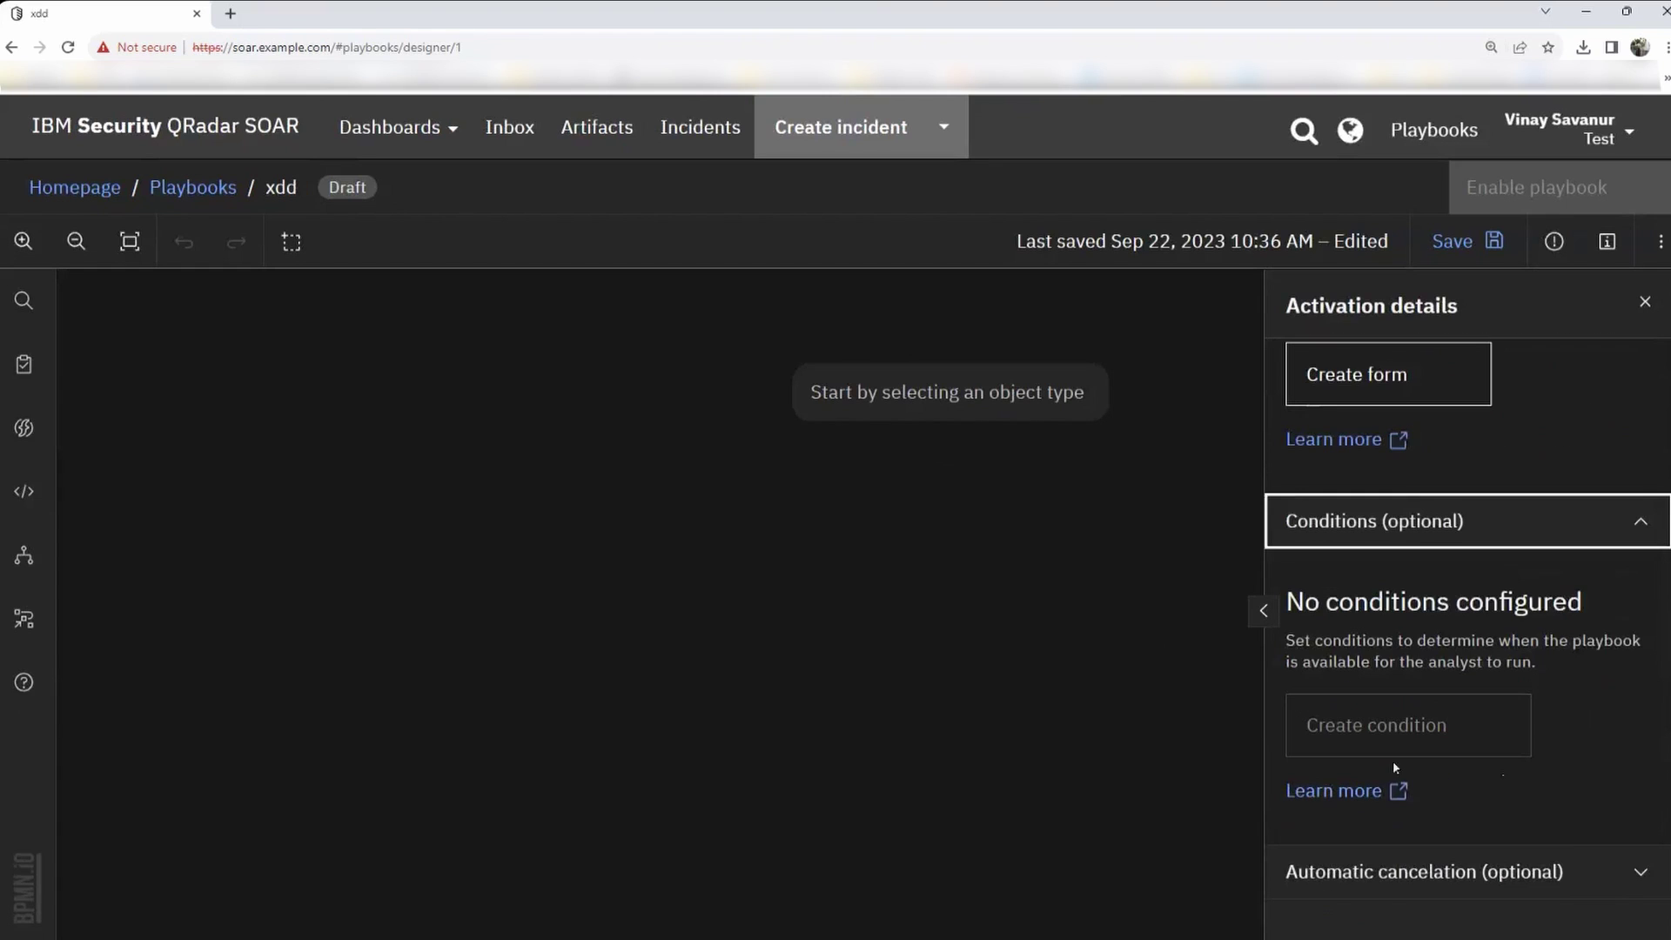
scroll(1610, 835, down, 1)
click(1637, 851)
scroll(1497, 792, down, 3)
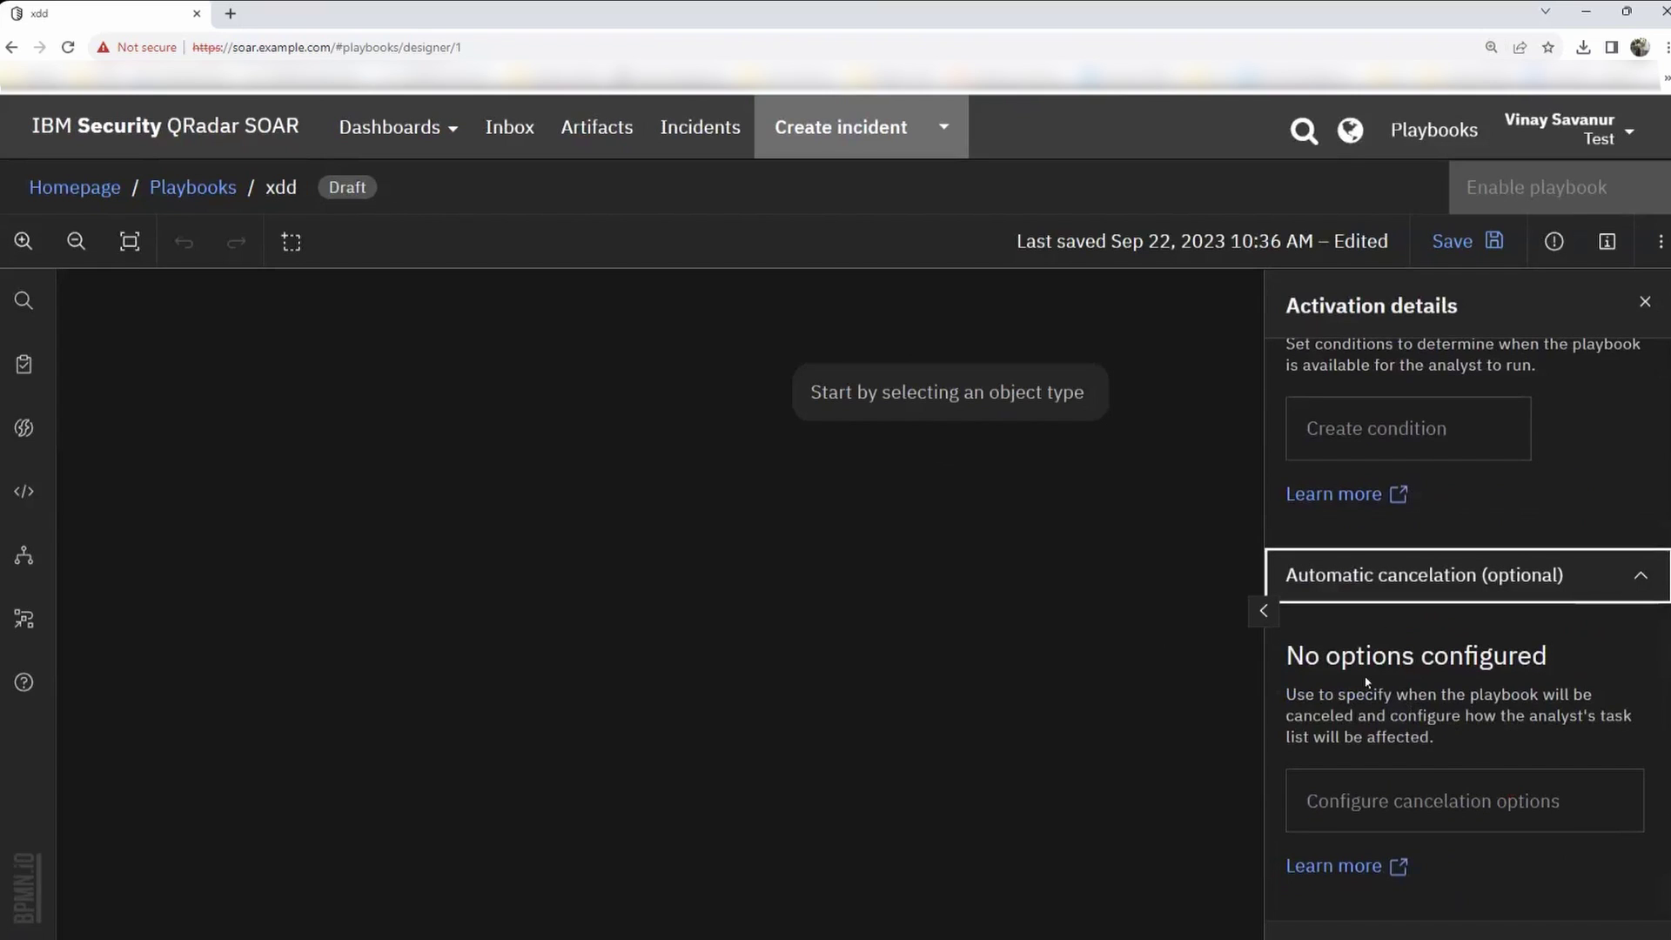
scroll(1366, 681, up, 8)
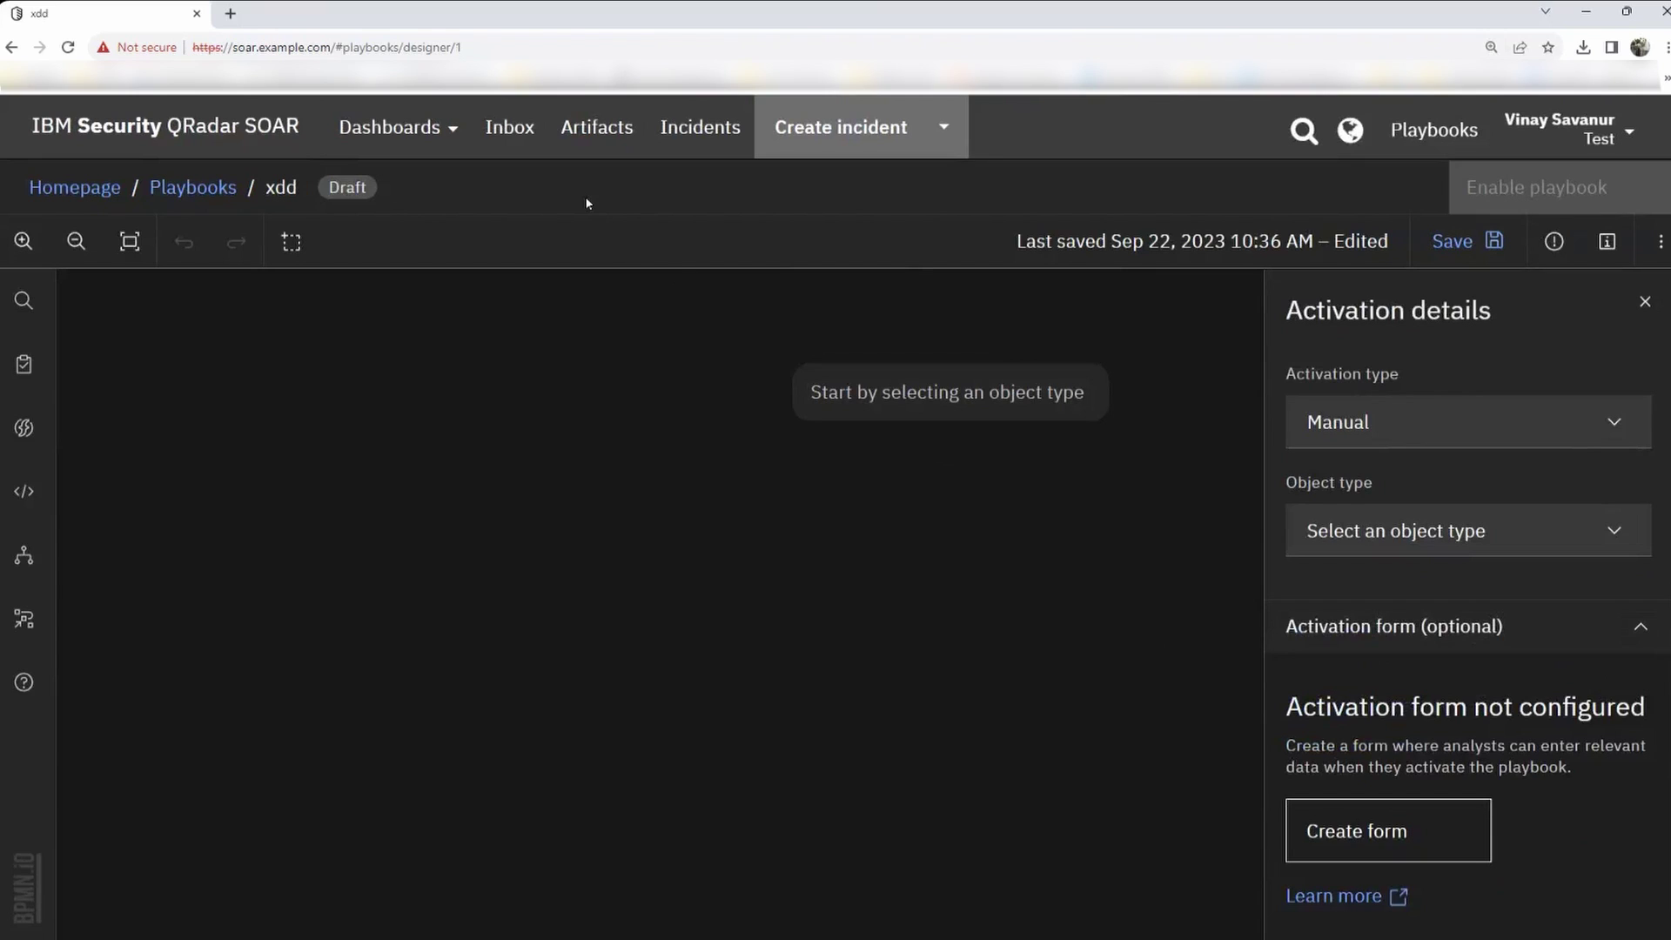
click(1645, 304)
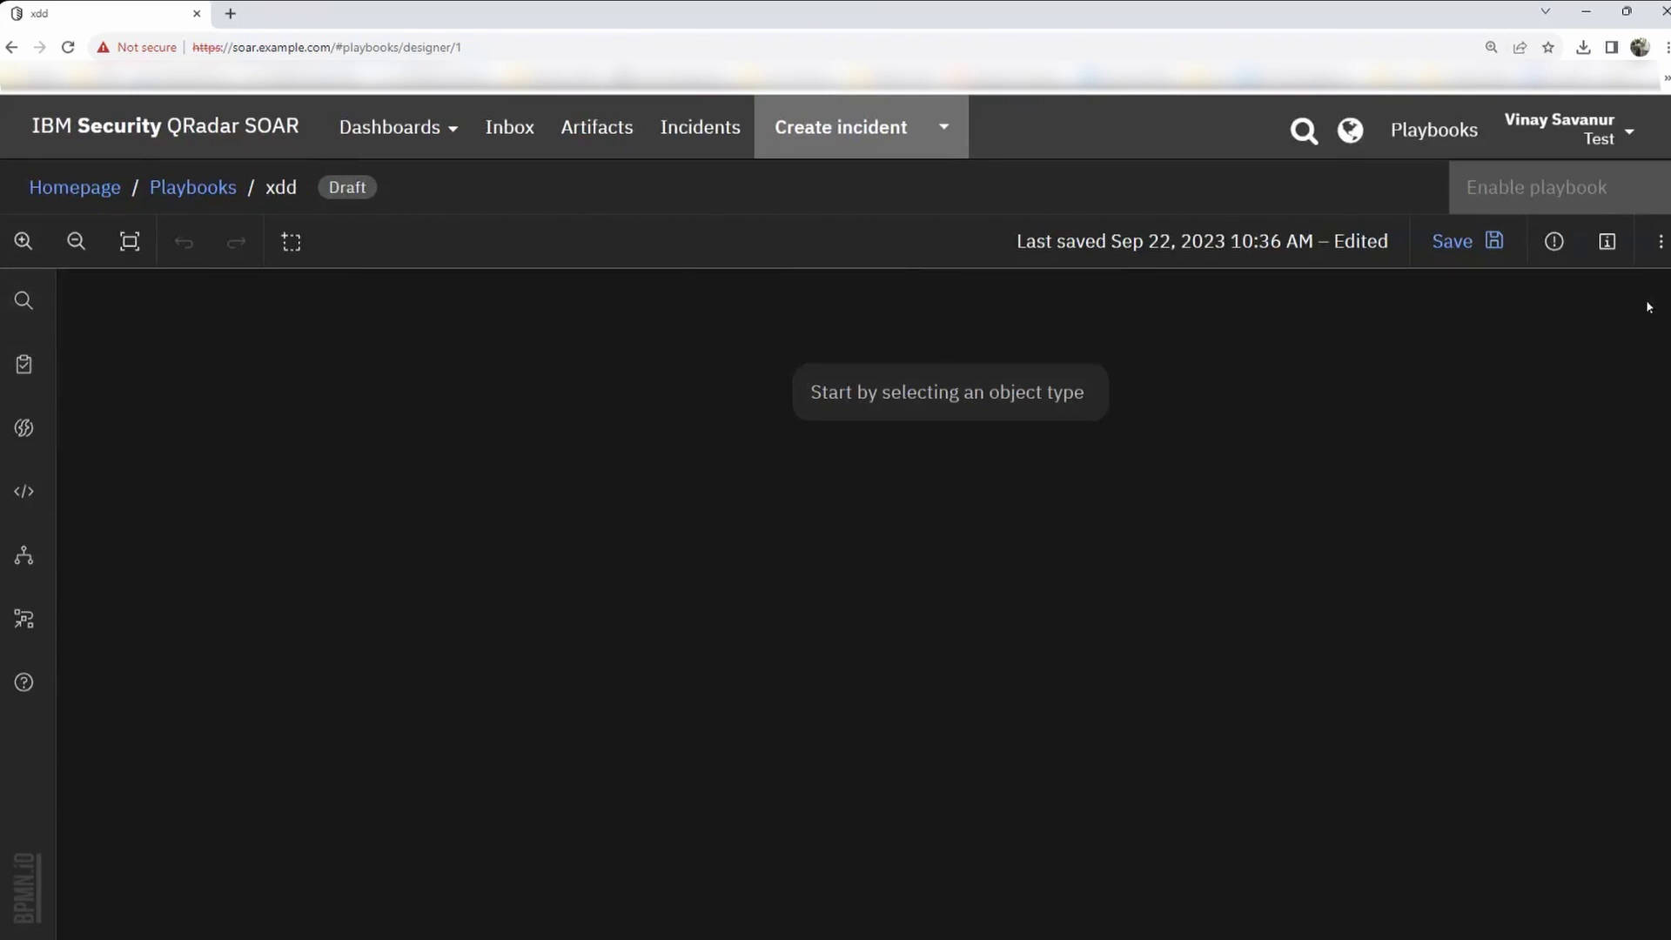
Search the playbook library for 'intrusion', then clear the search.
click(25, 301)
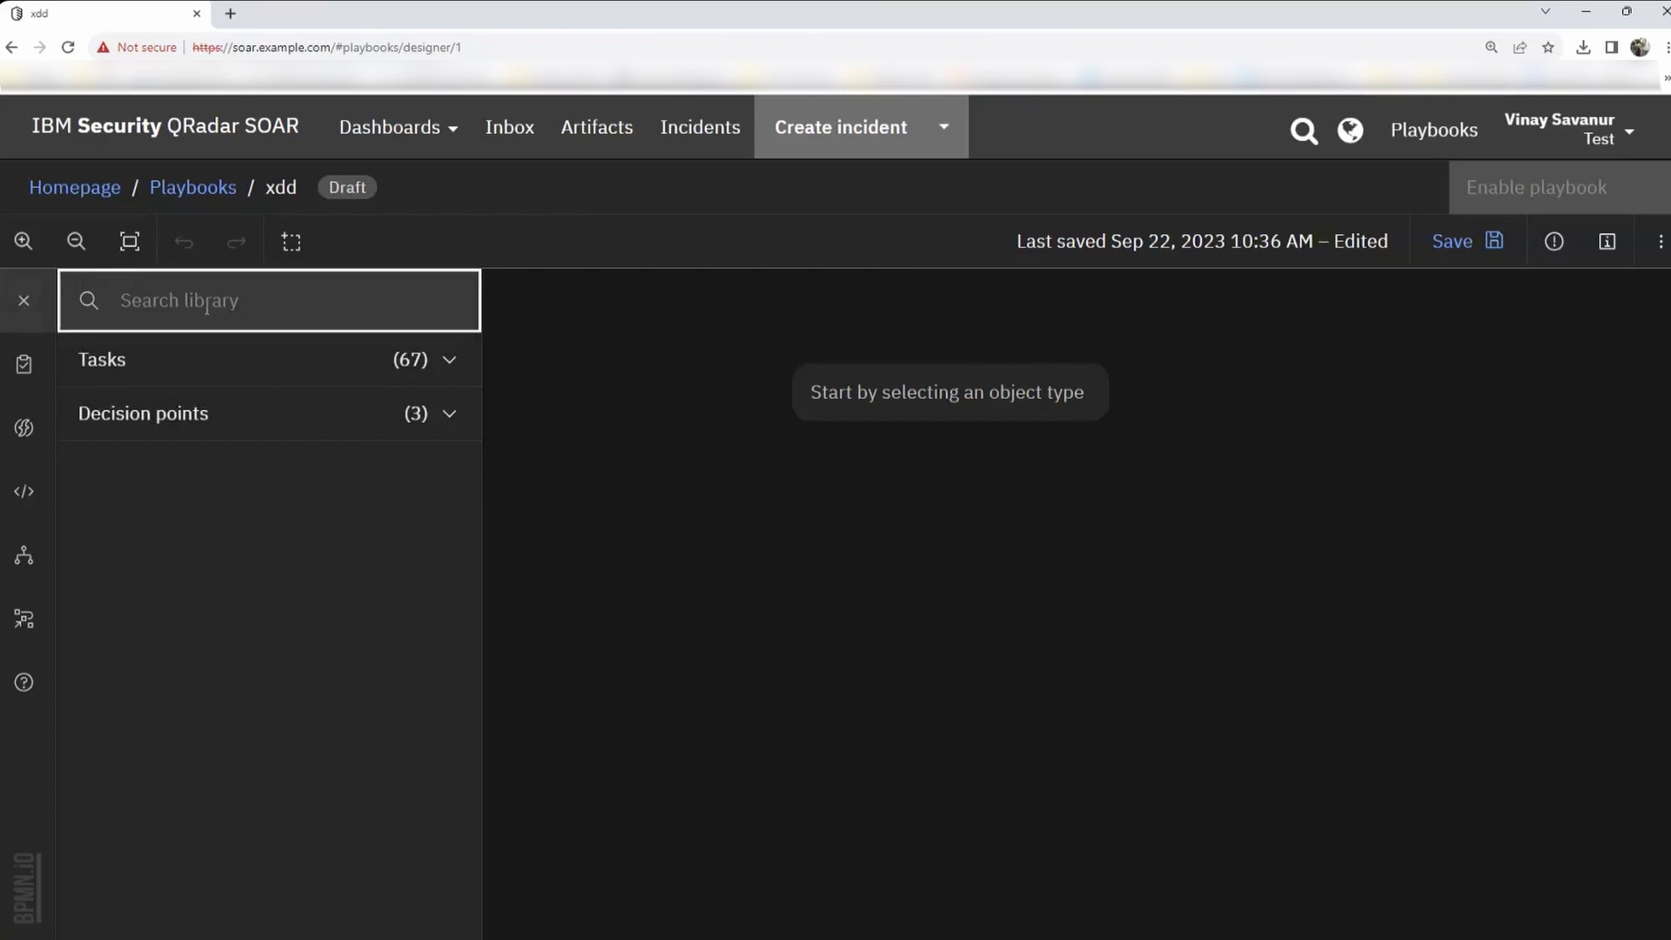
text(in)
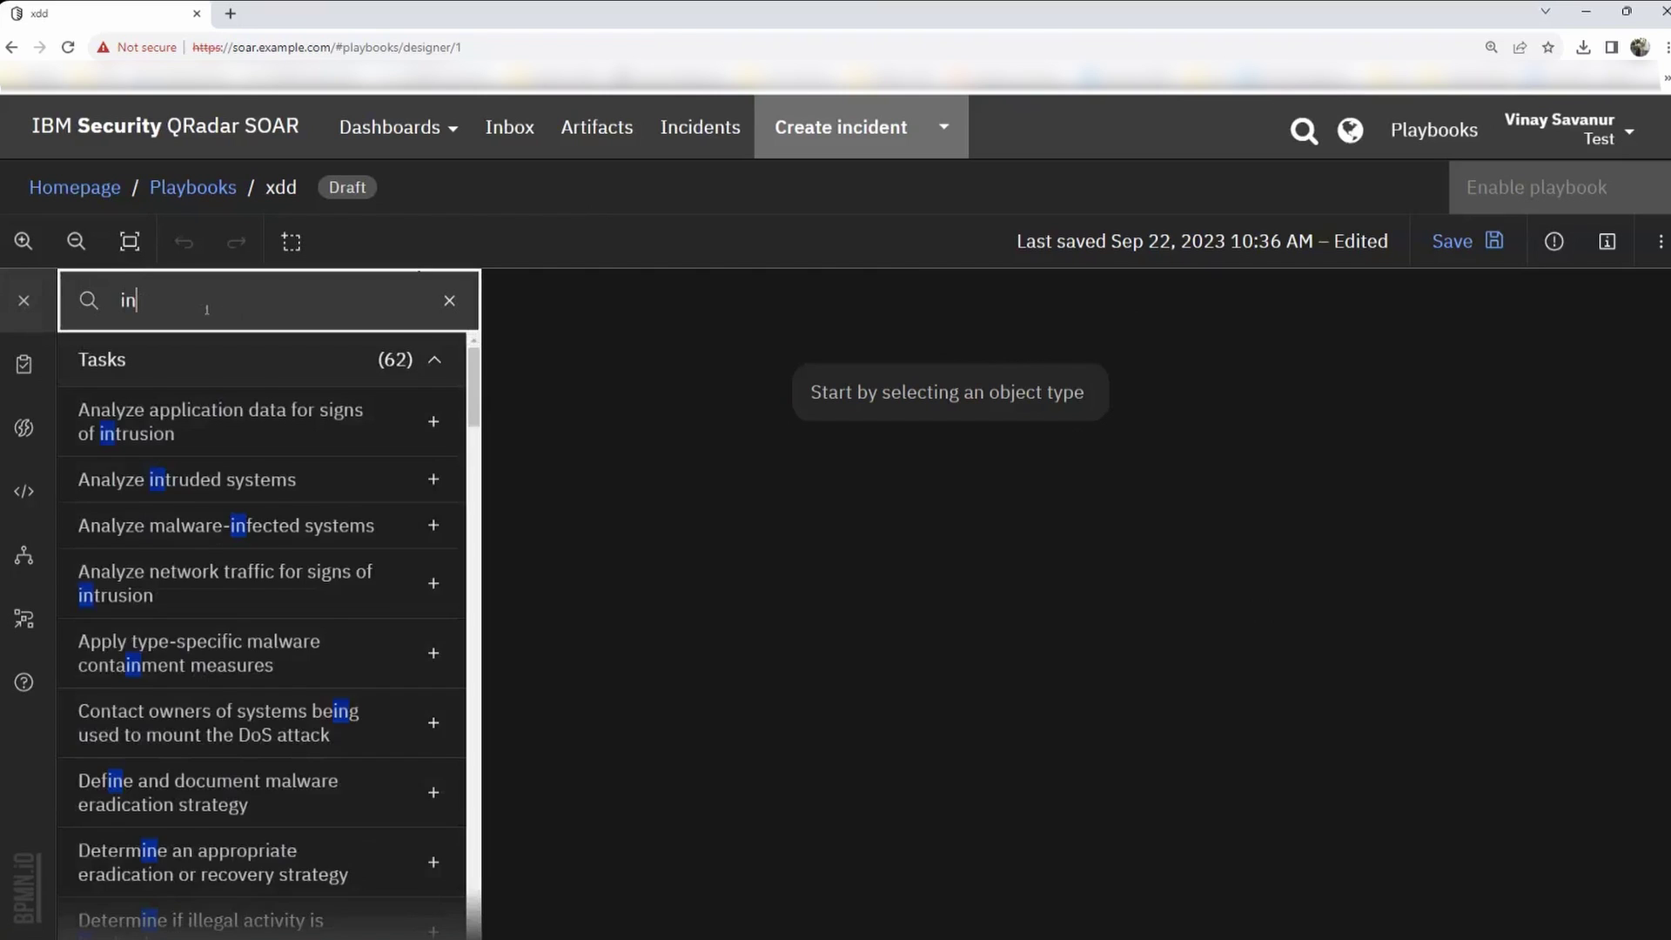
text(trusion)
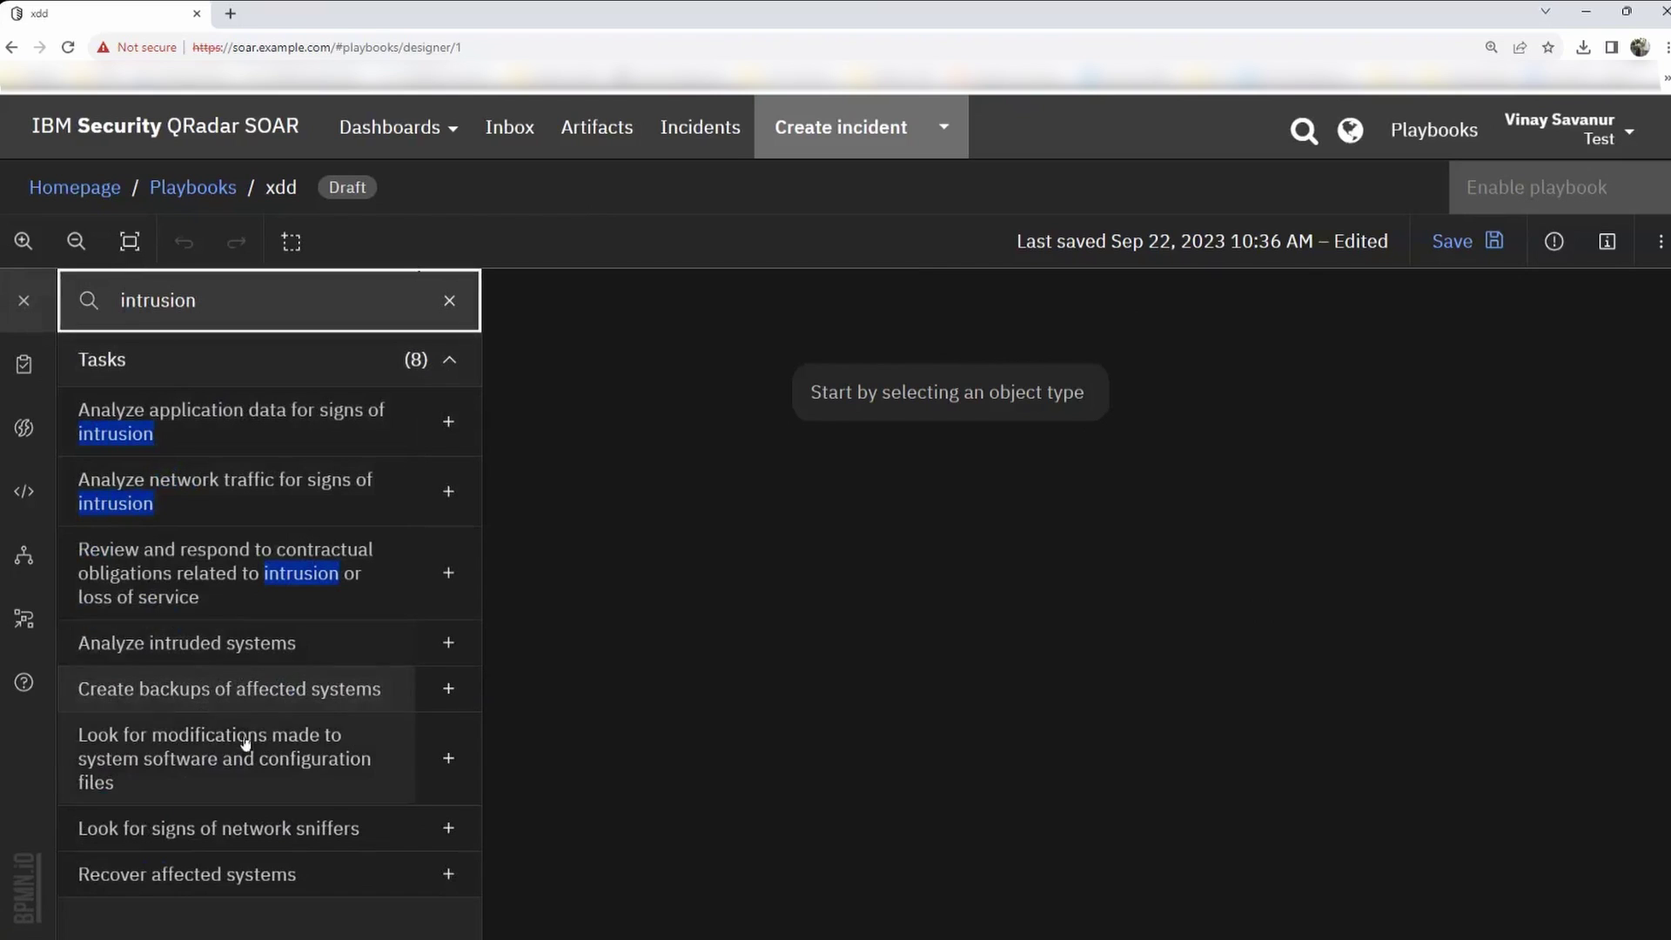
click(448, 302)
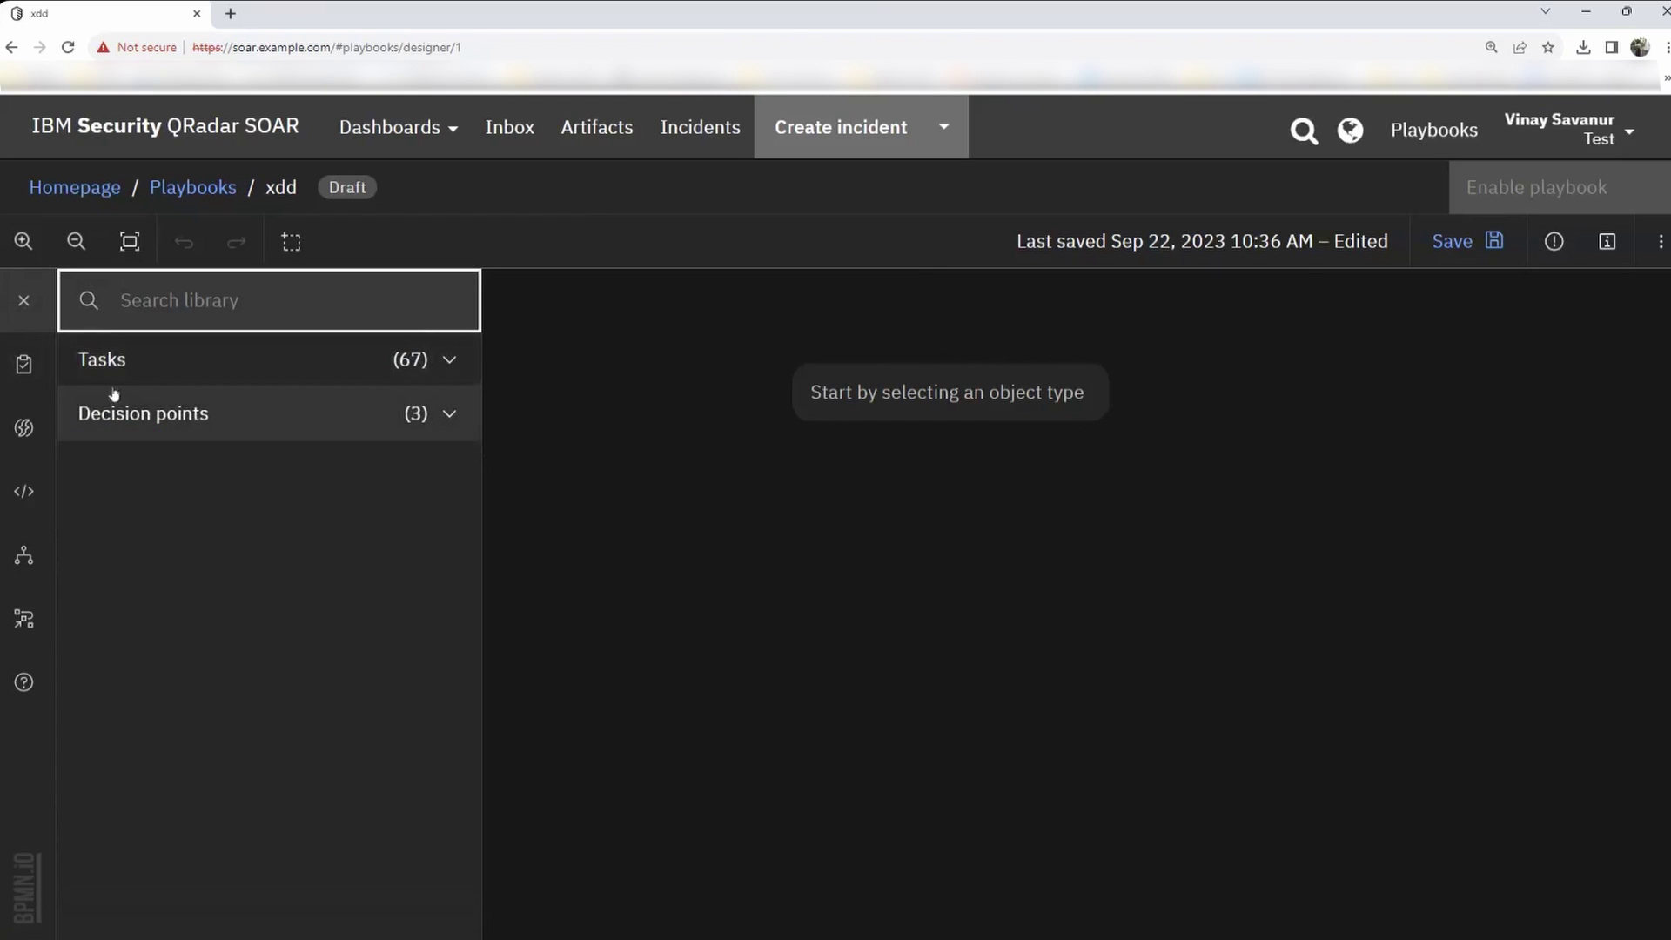
Close the search, browse the Respond category in the Tasks library, then close Tasks.
click(23, 300)
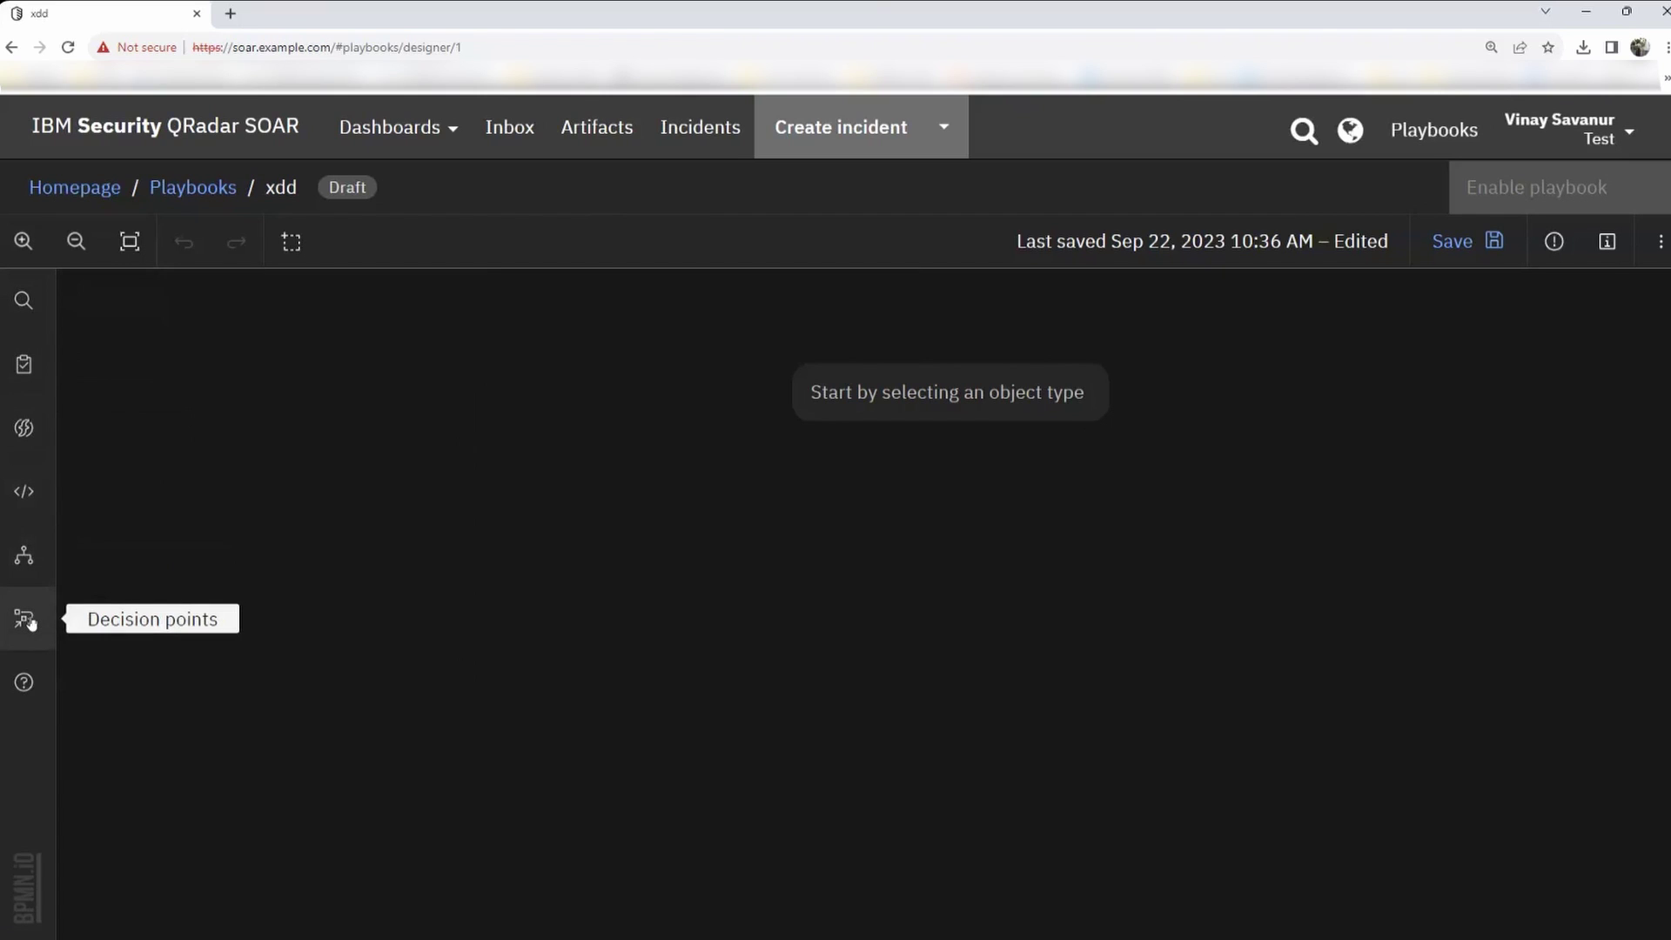
click(21, 365)
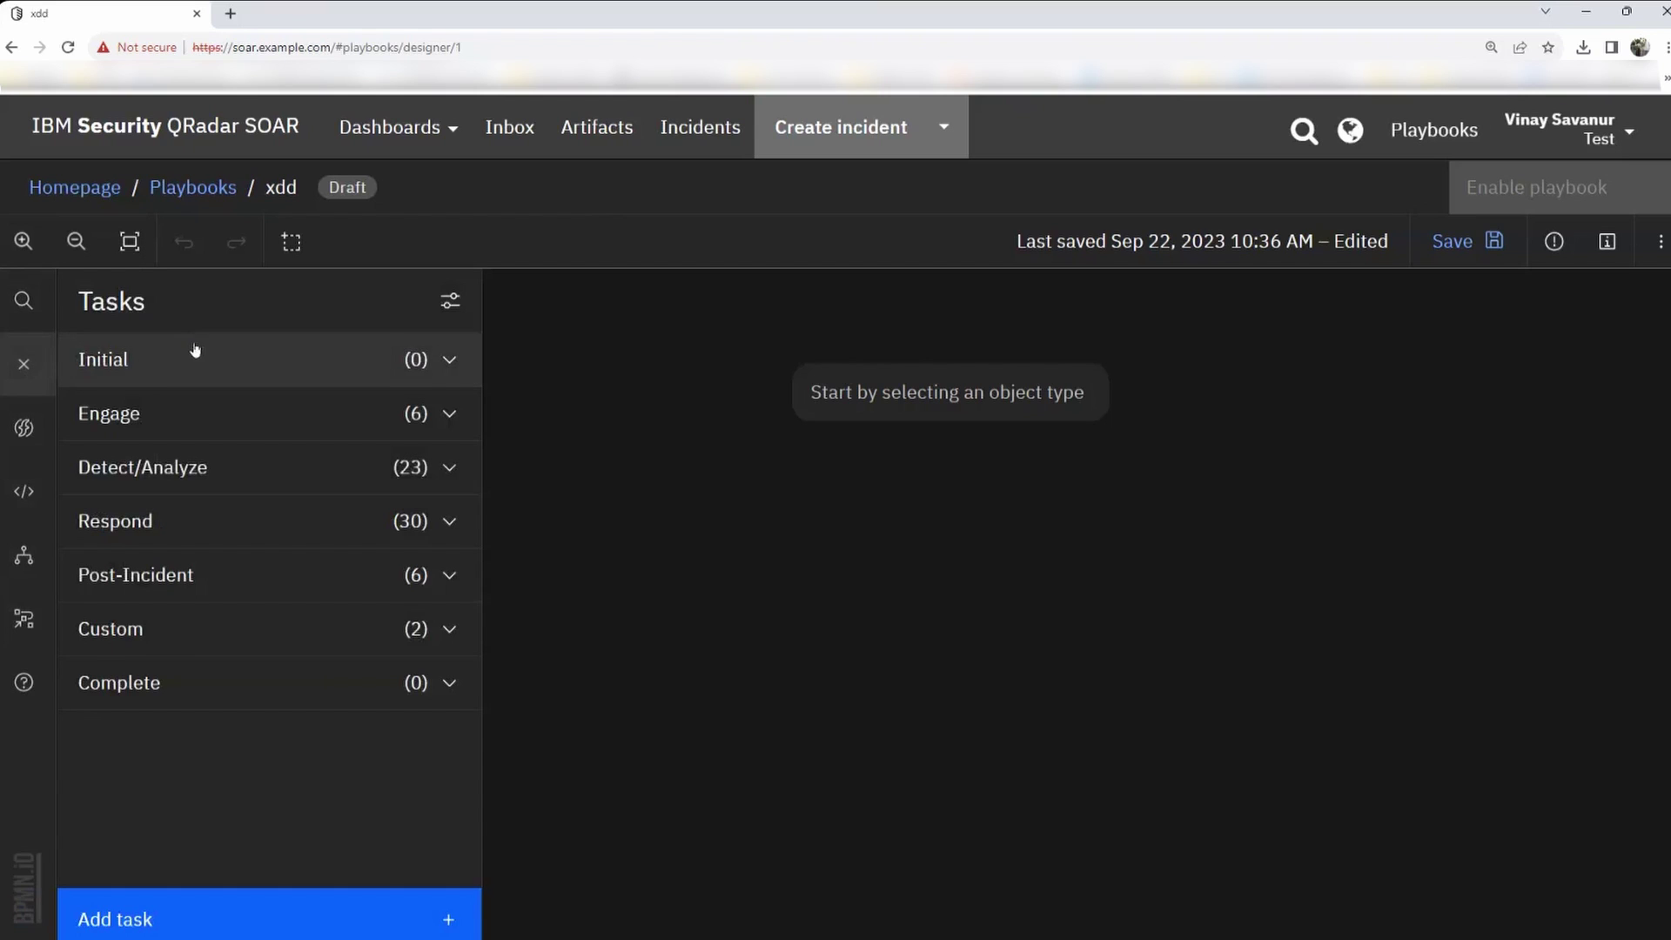
click(450, 522)
scroll(145, 420, down, 2)
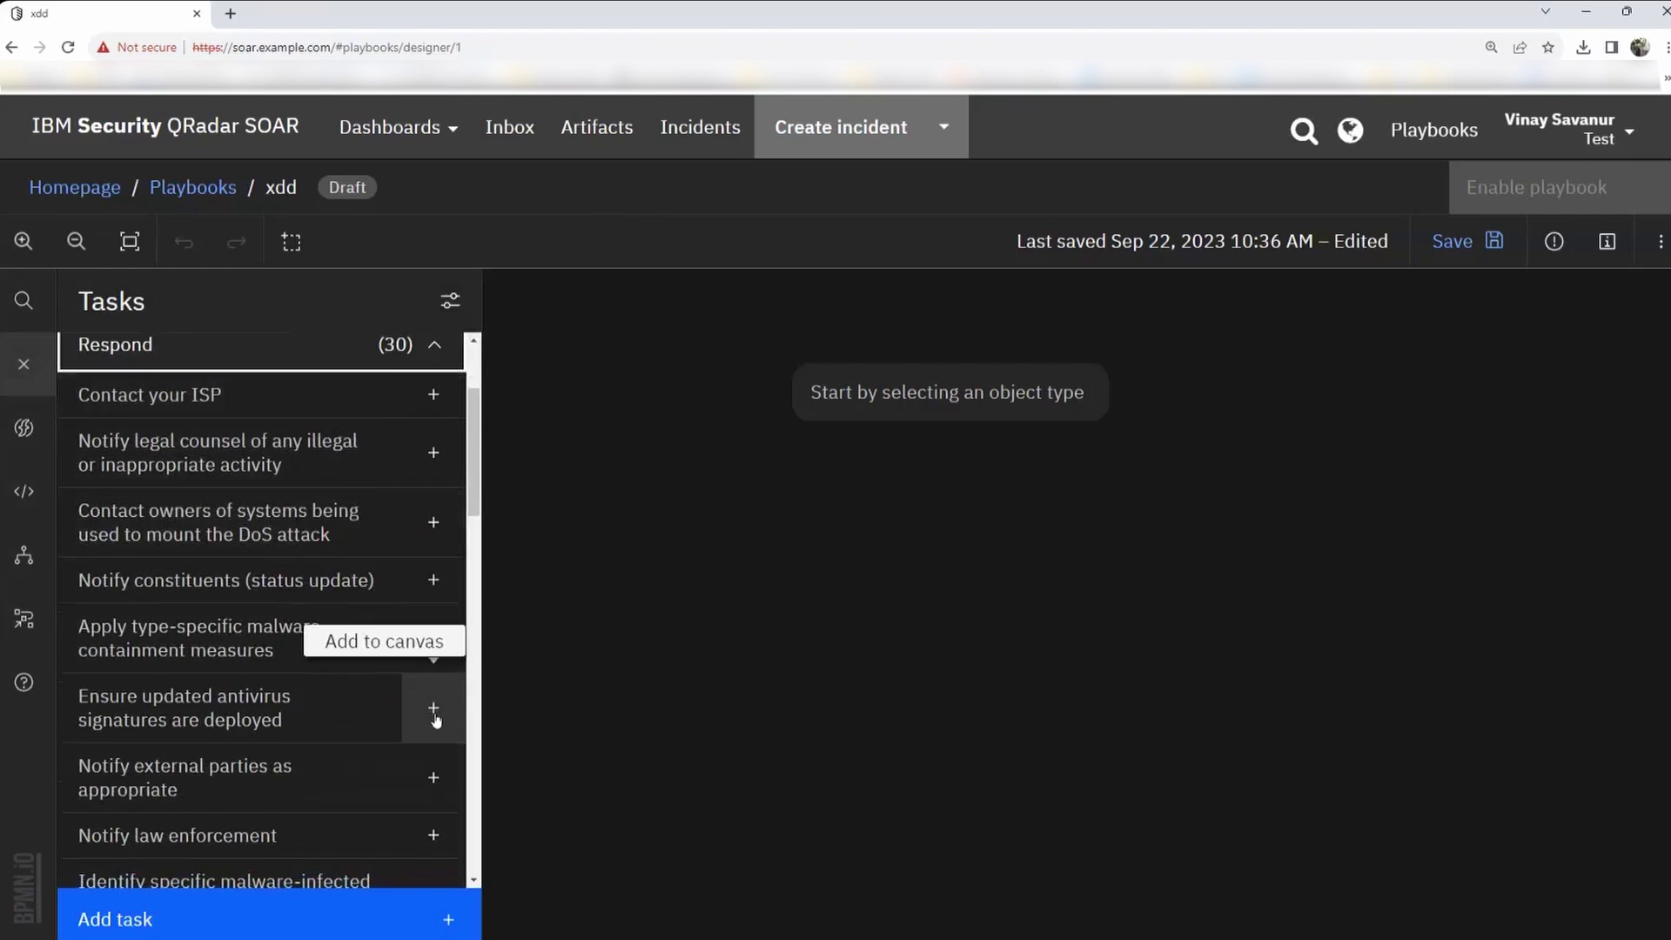
scroll(437, 714, up, 3)
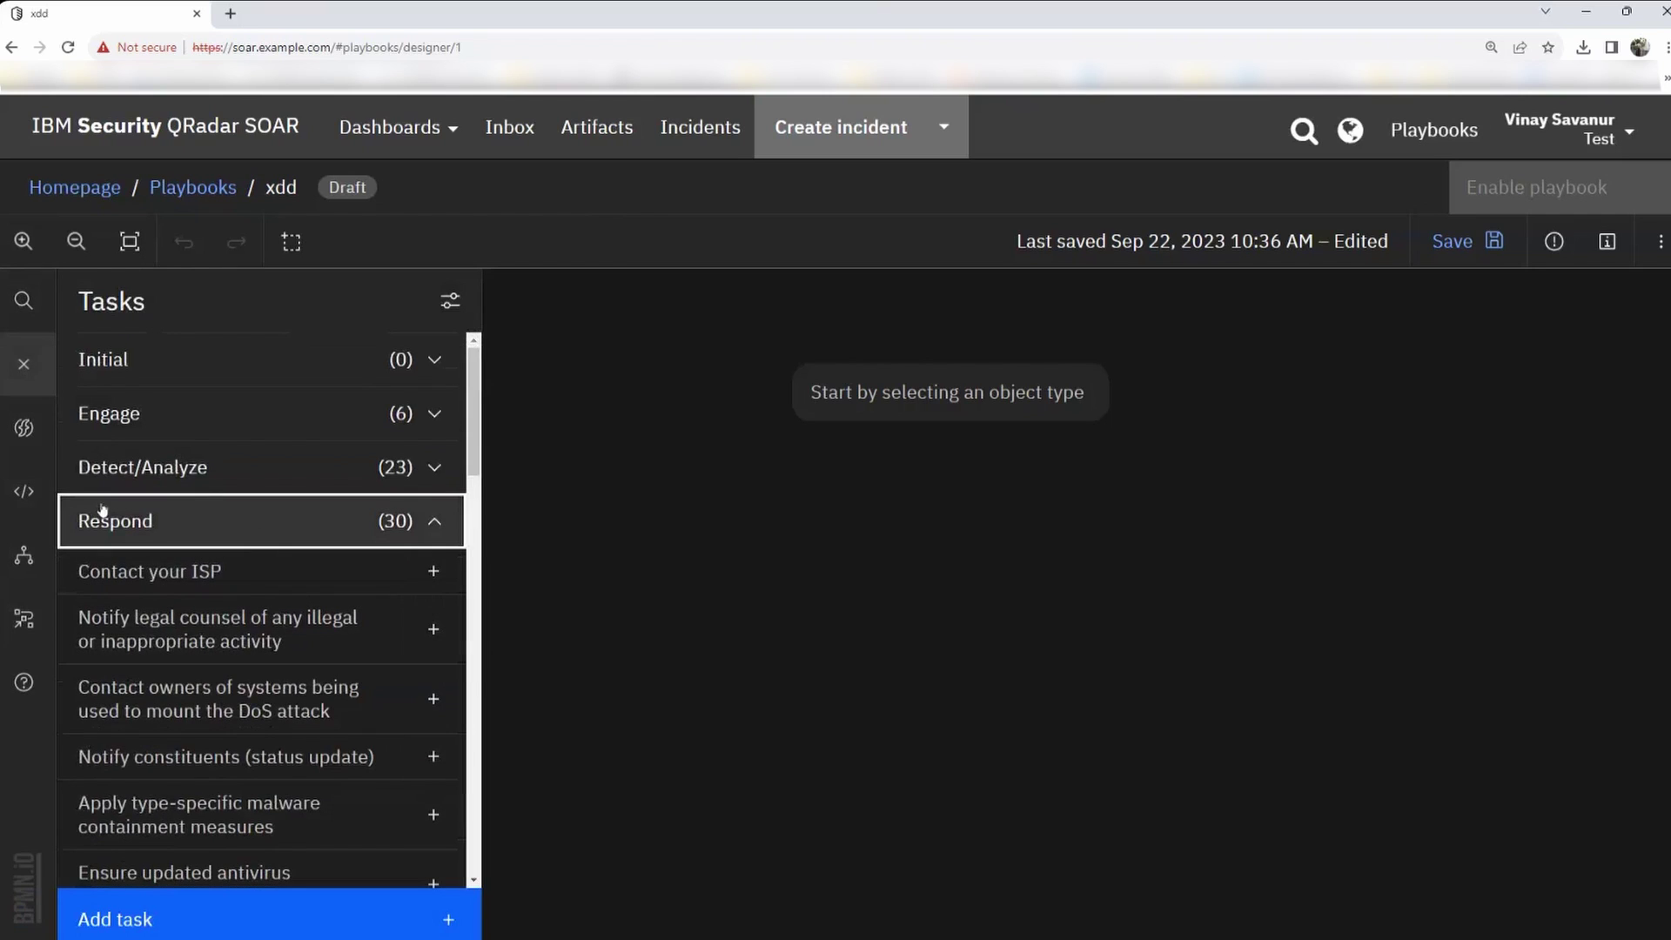
click(426, 533)
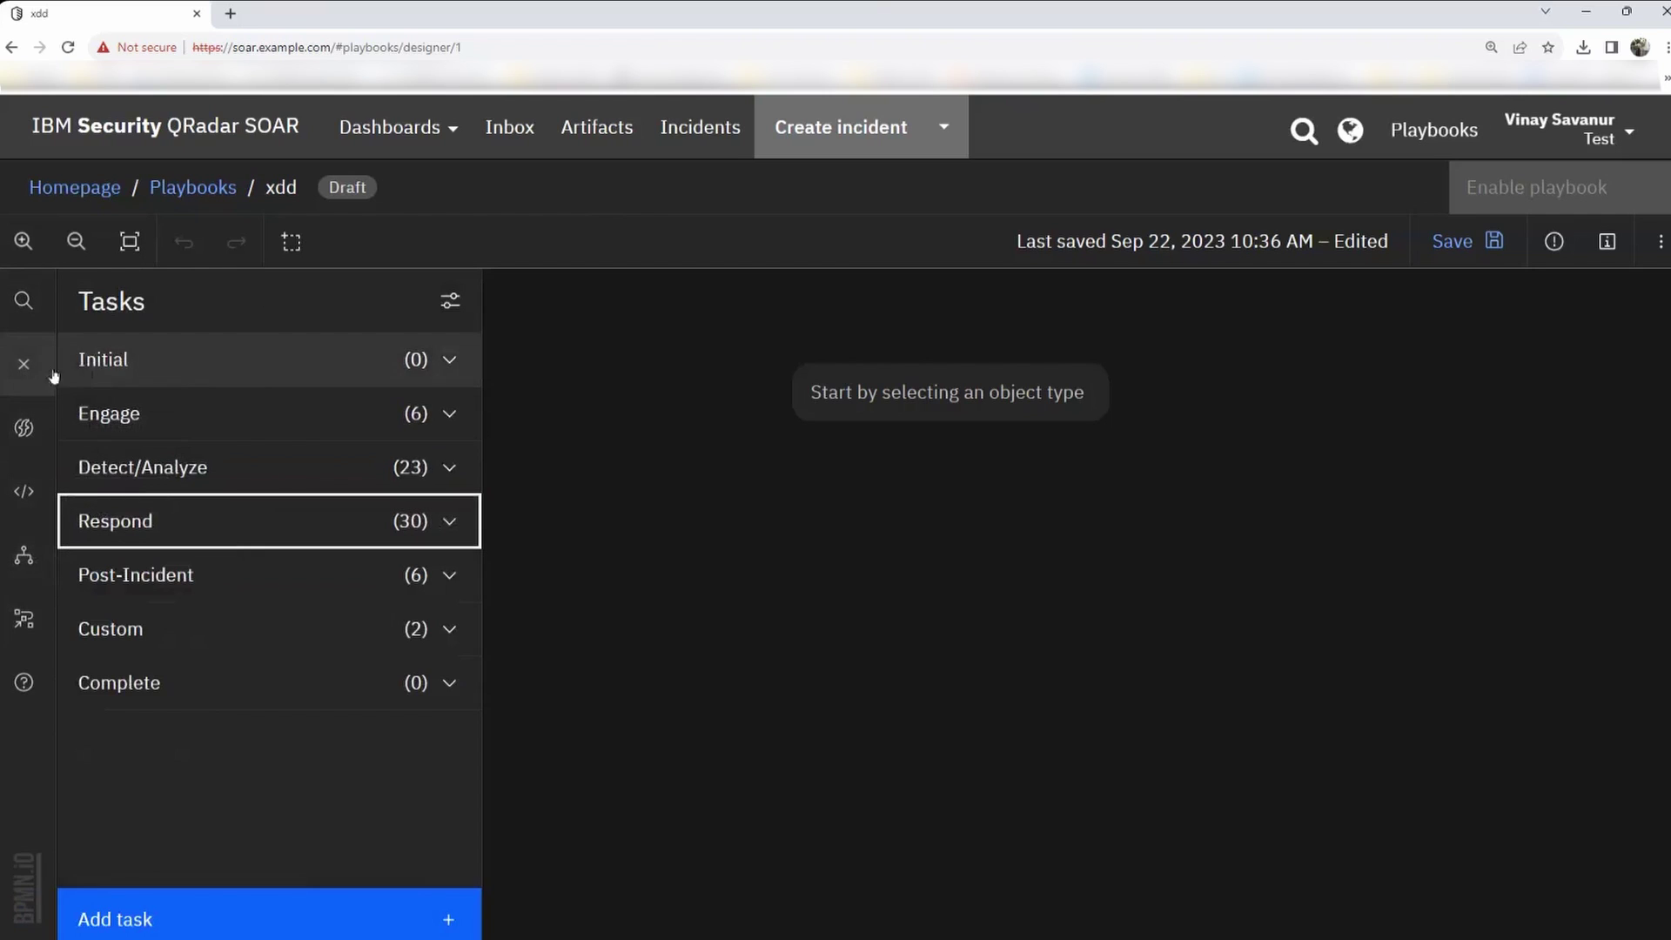
click(25, 367)
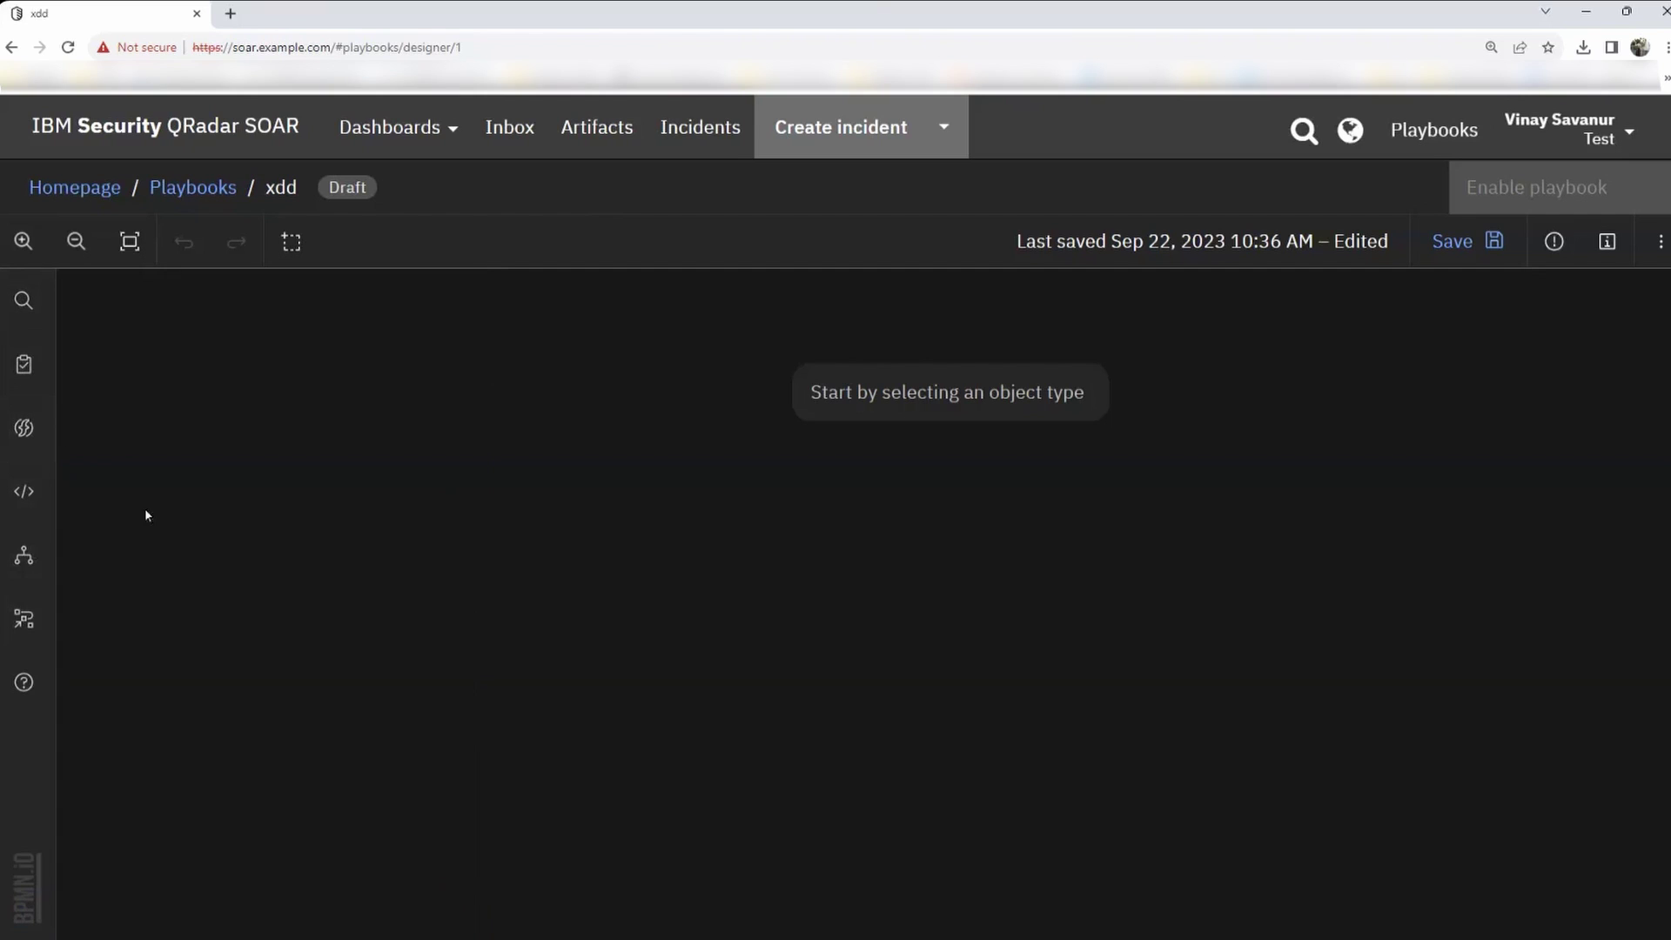
Browse the Functions library and the Artifact category of the Scripts library.
click(23, 427)
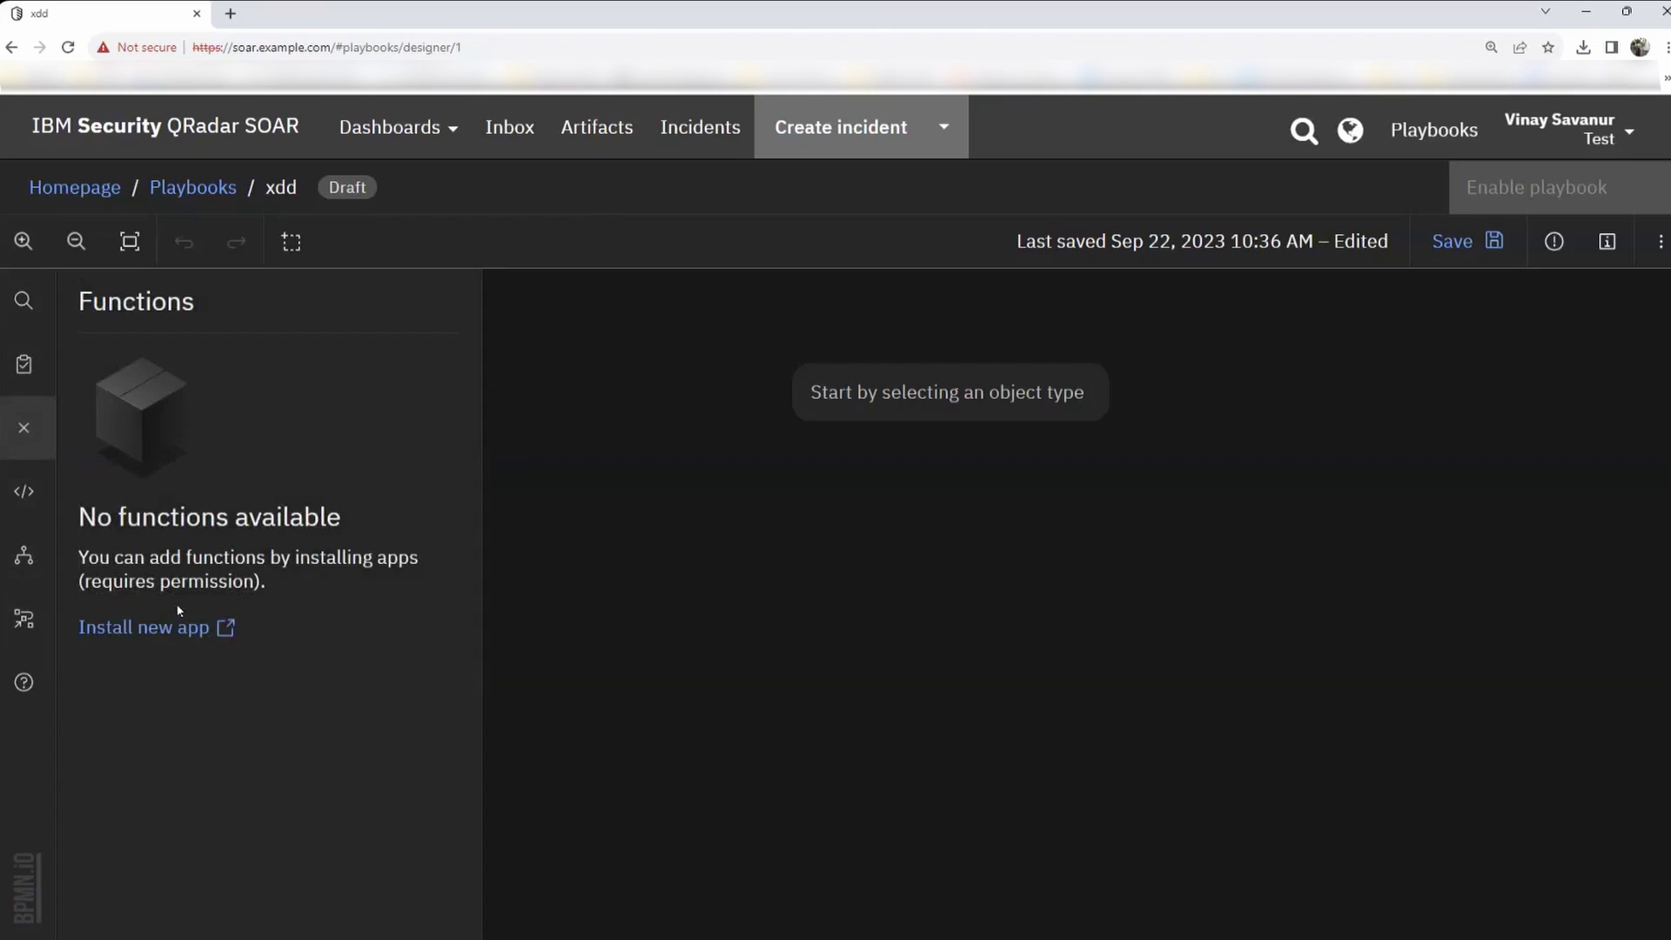
click(24, 429)
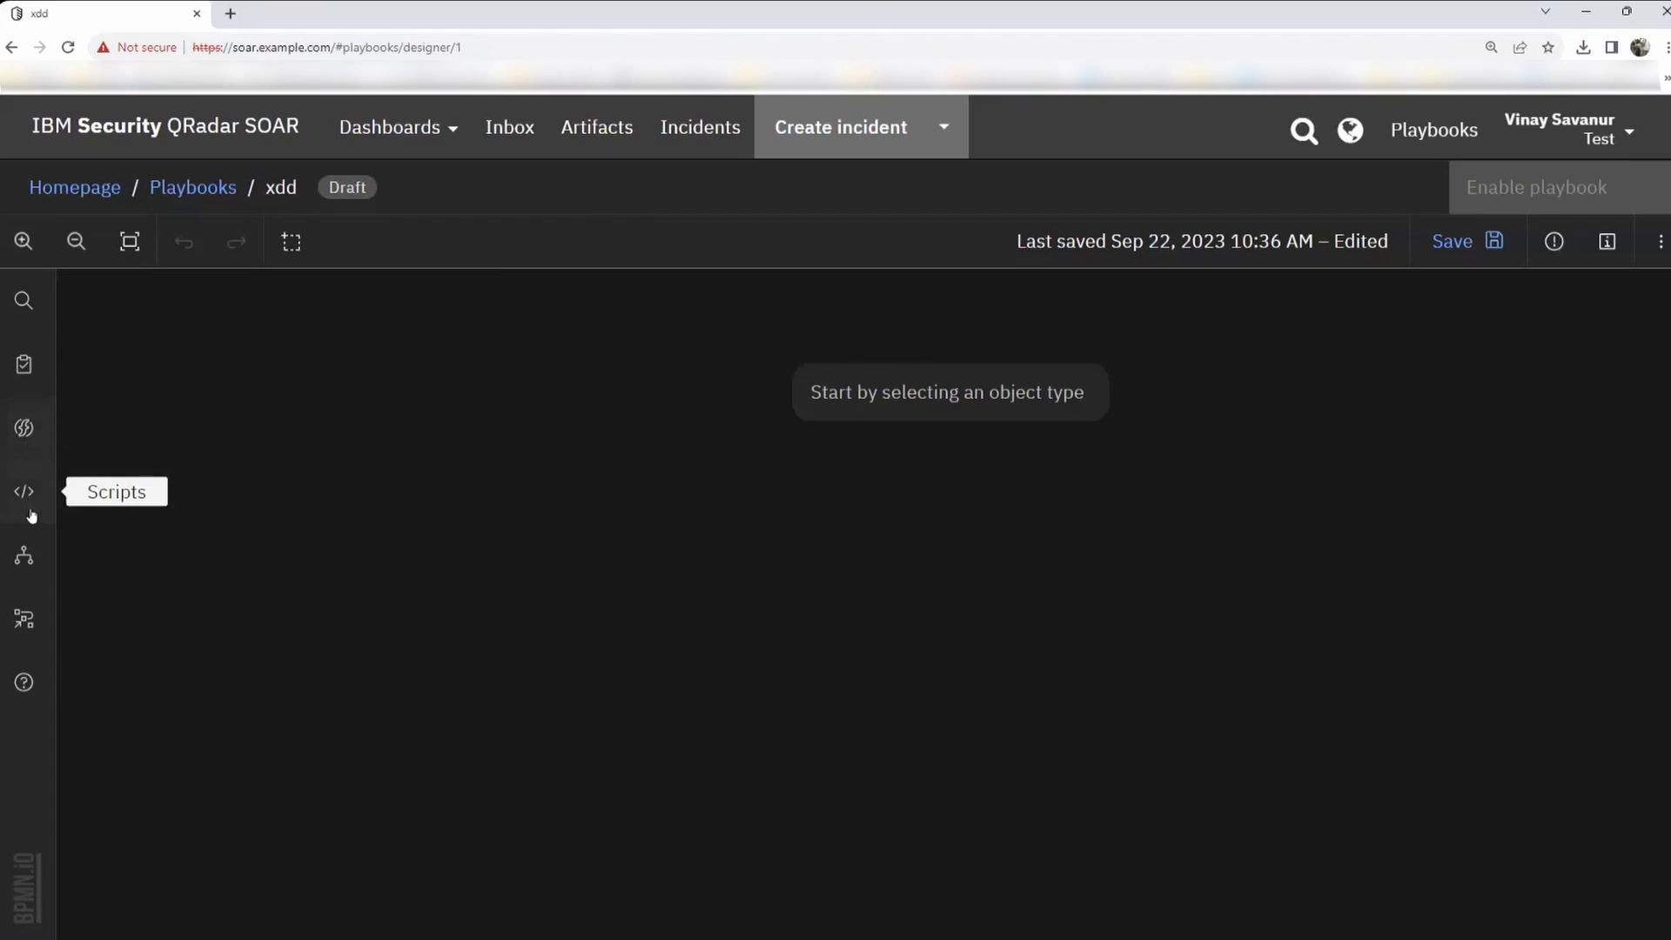
click(24, 492)
click(452, 579)
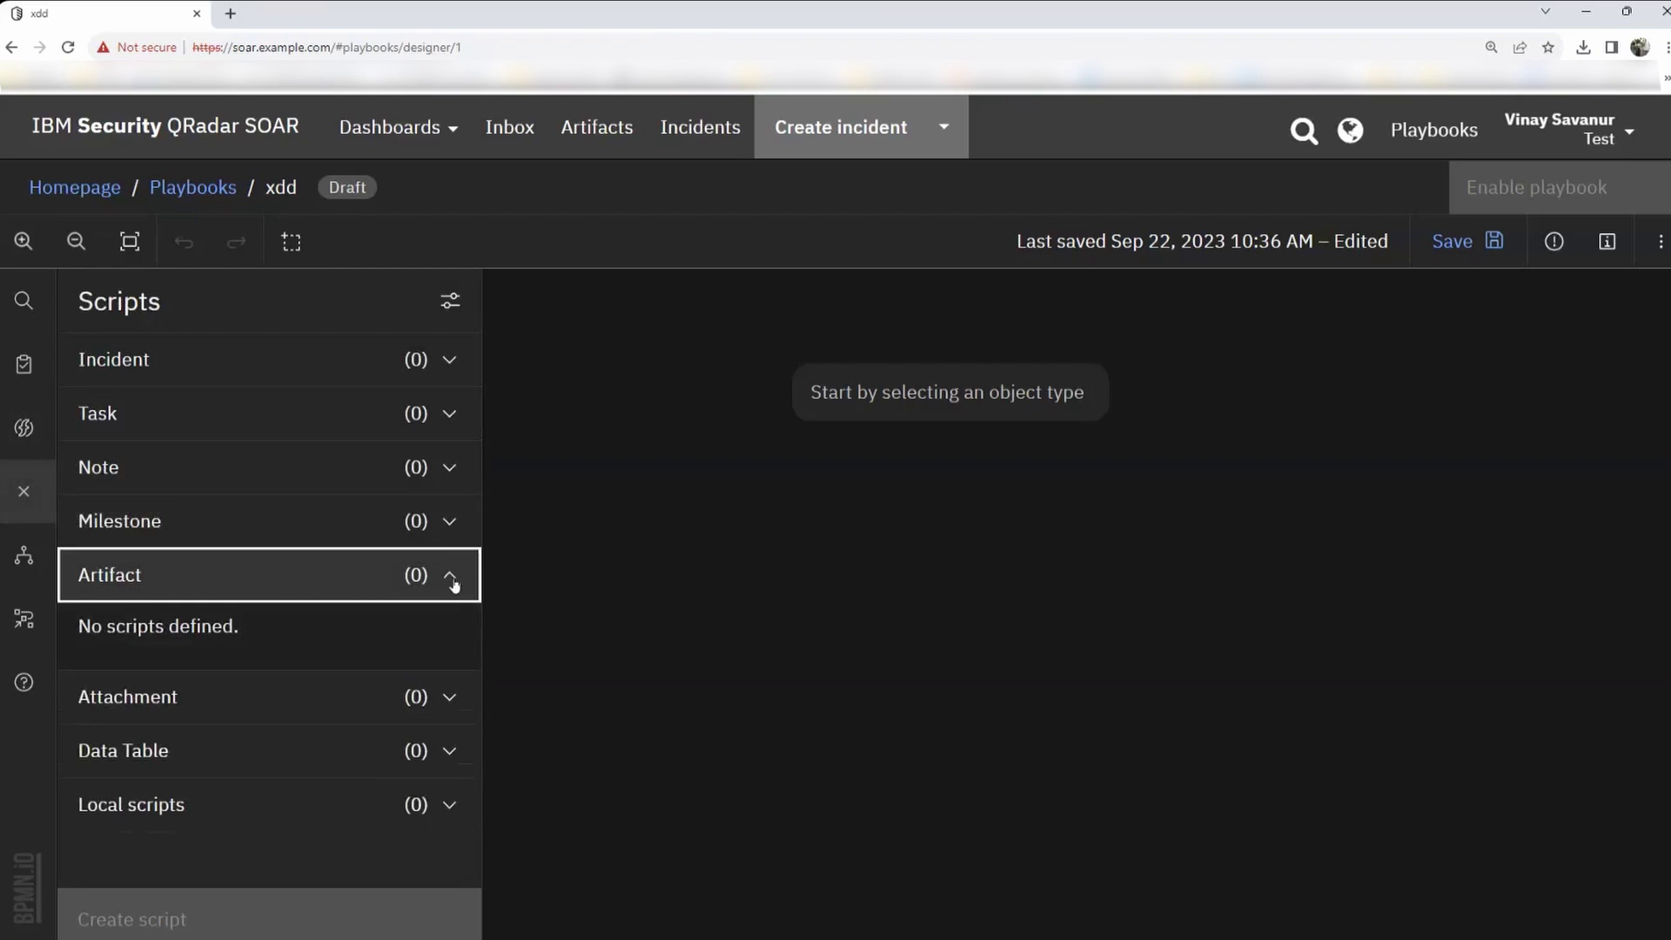
click(454, 583)
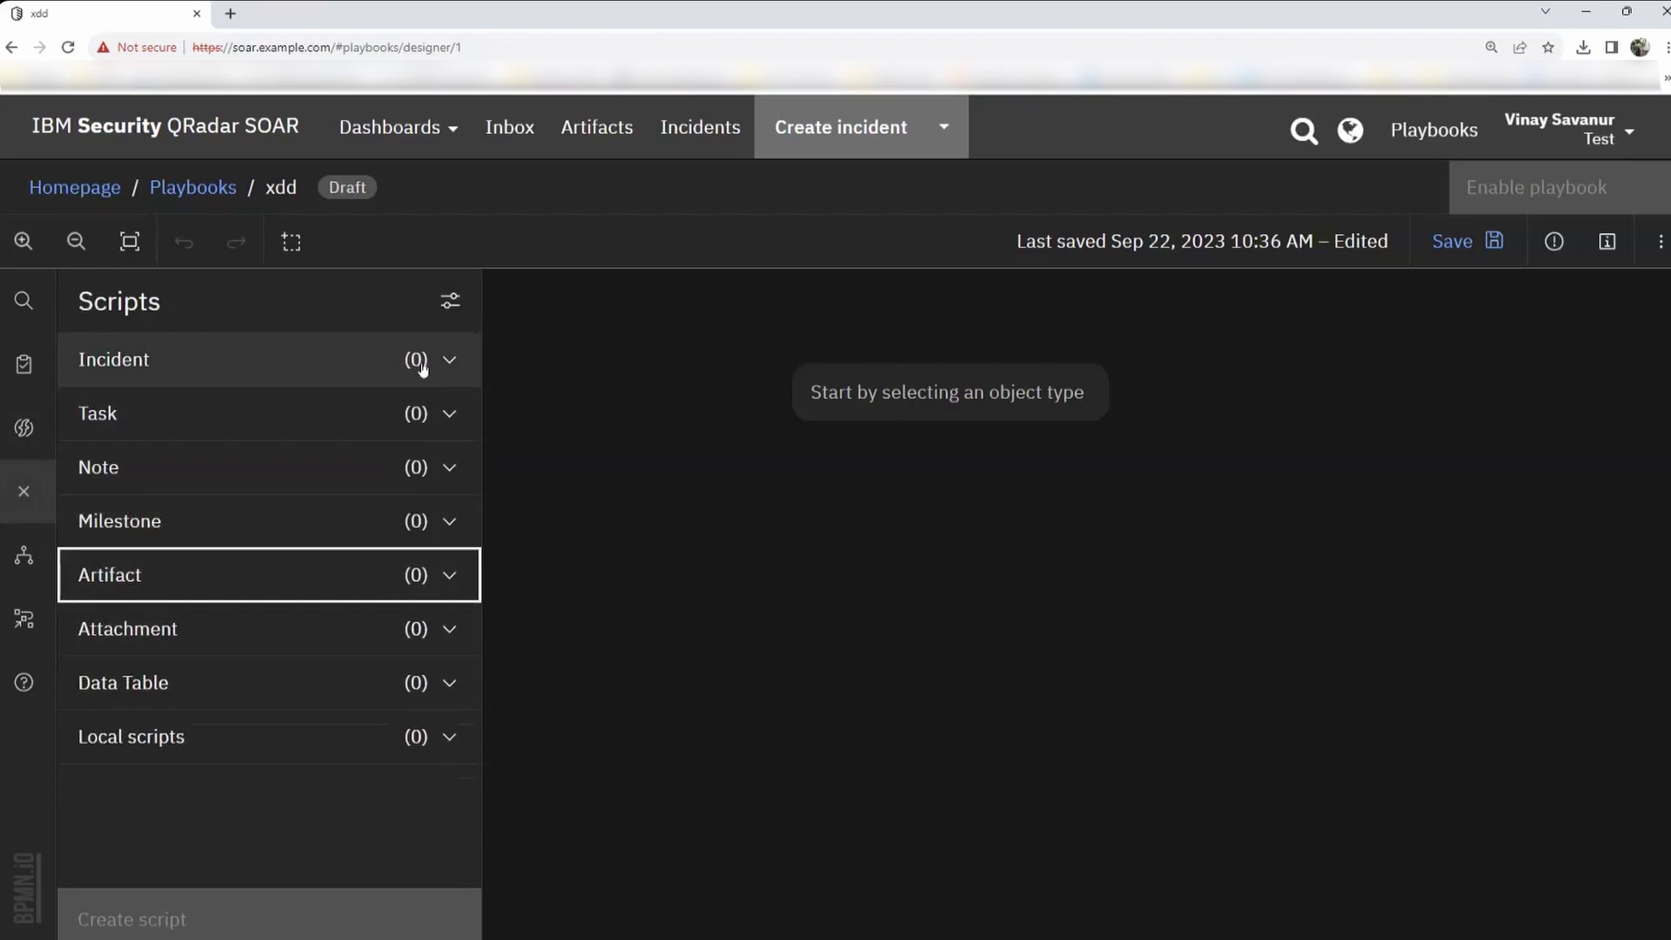
Start a new sub-playbook from the Sub-playbooks library, cancel it, and show Decision points.
click(29, 565)
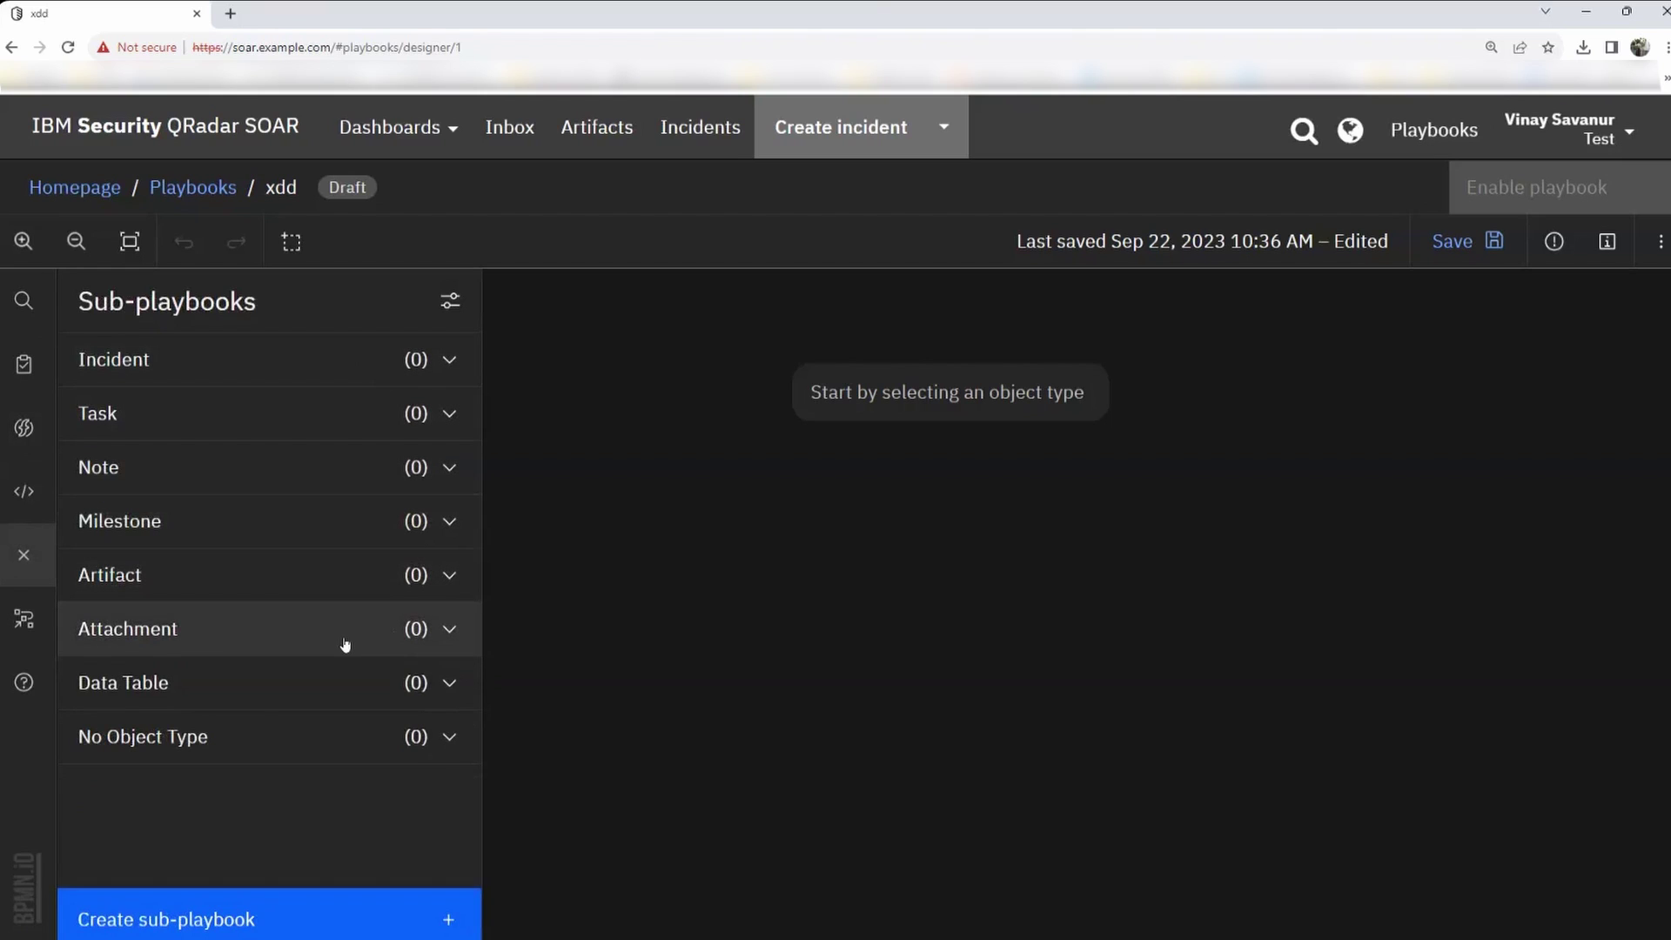
click(283, 924)
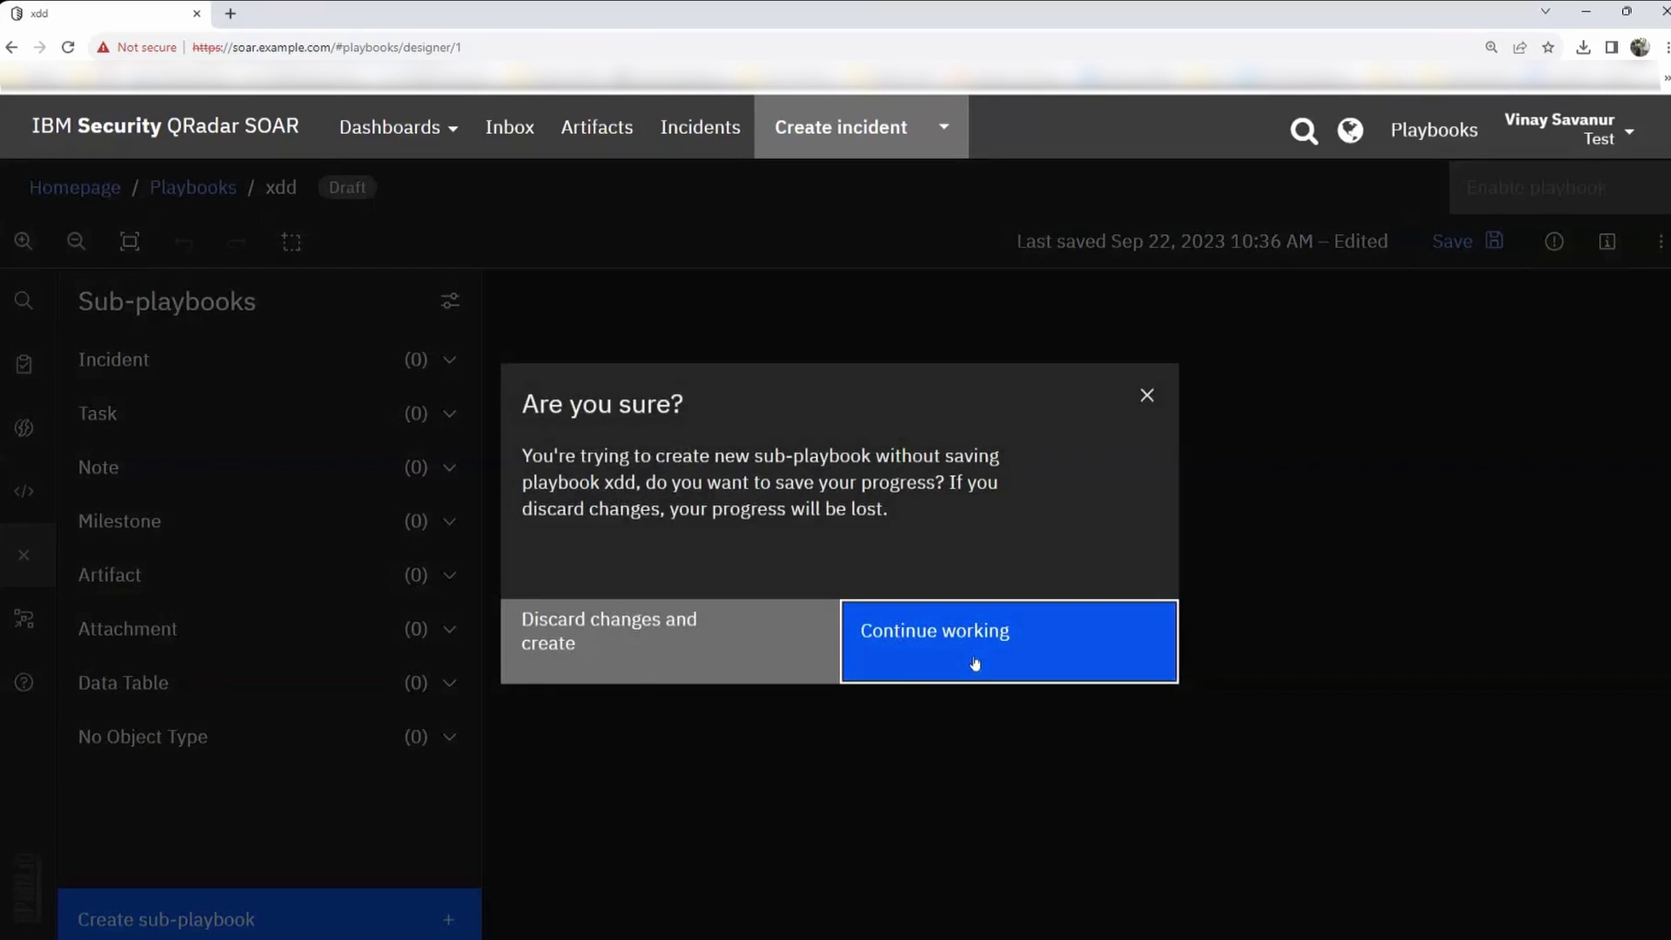
click(1150, 394)
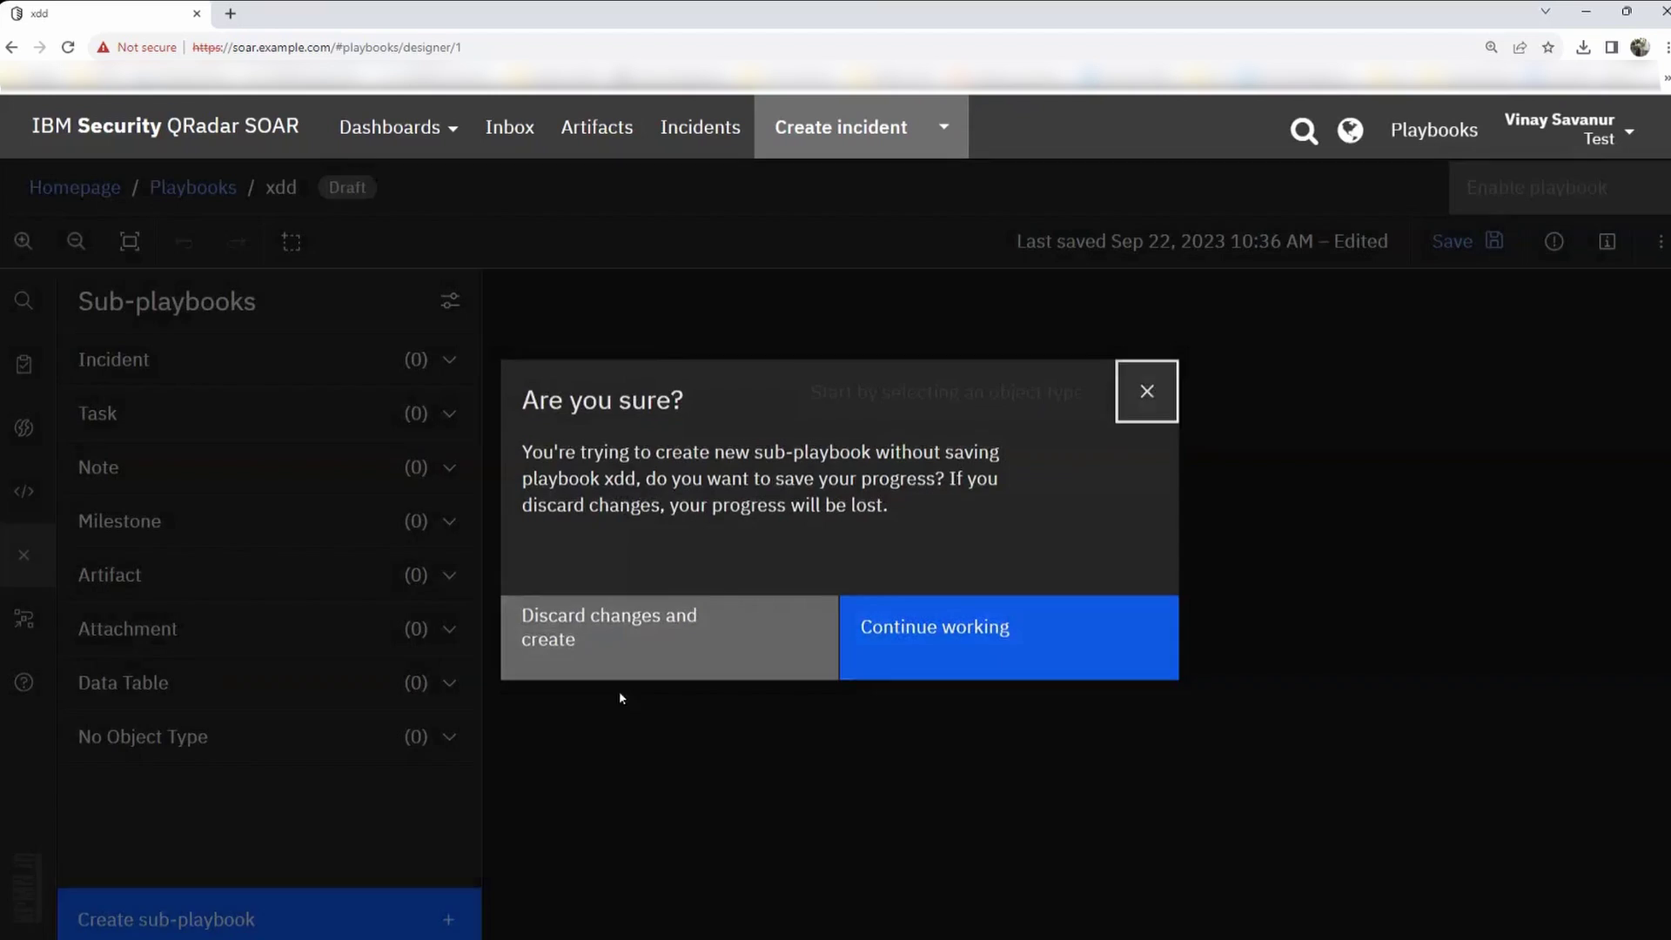
click(33, 622)
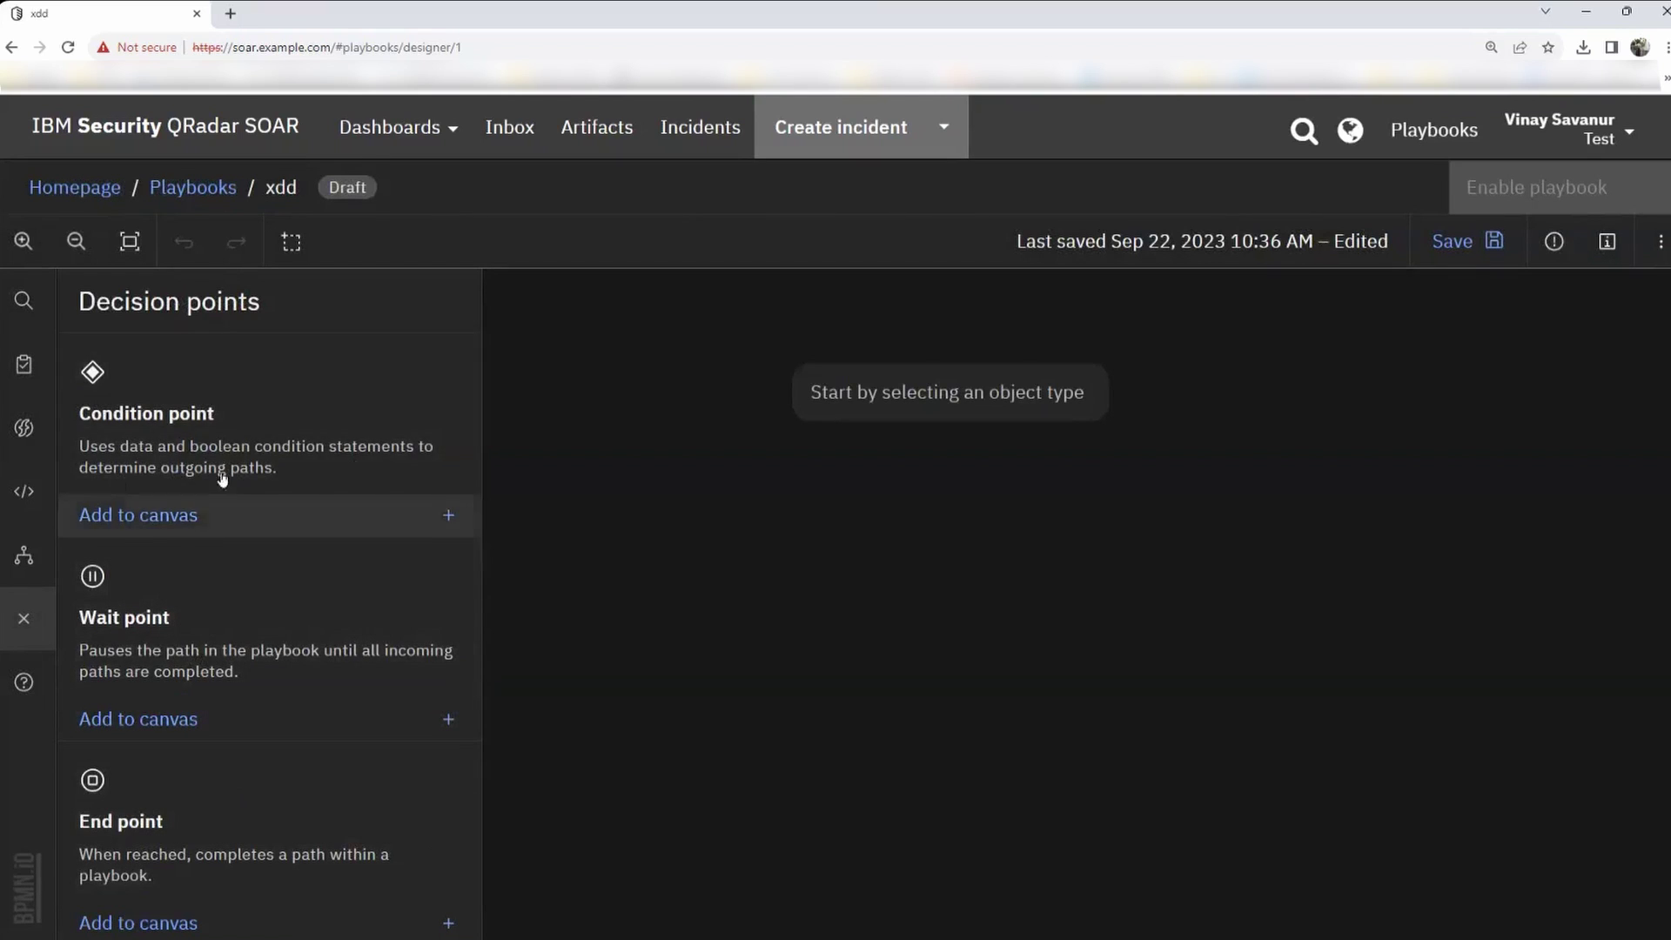
Read the Condition point's details, highlighting its summary text.
click(195, 464)
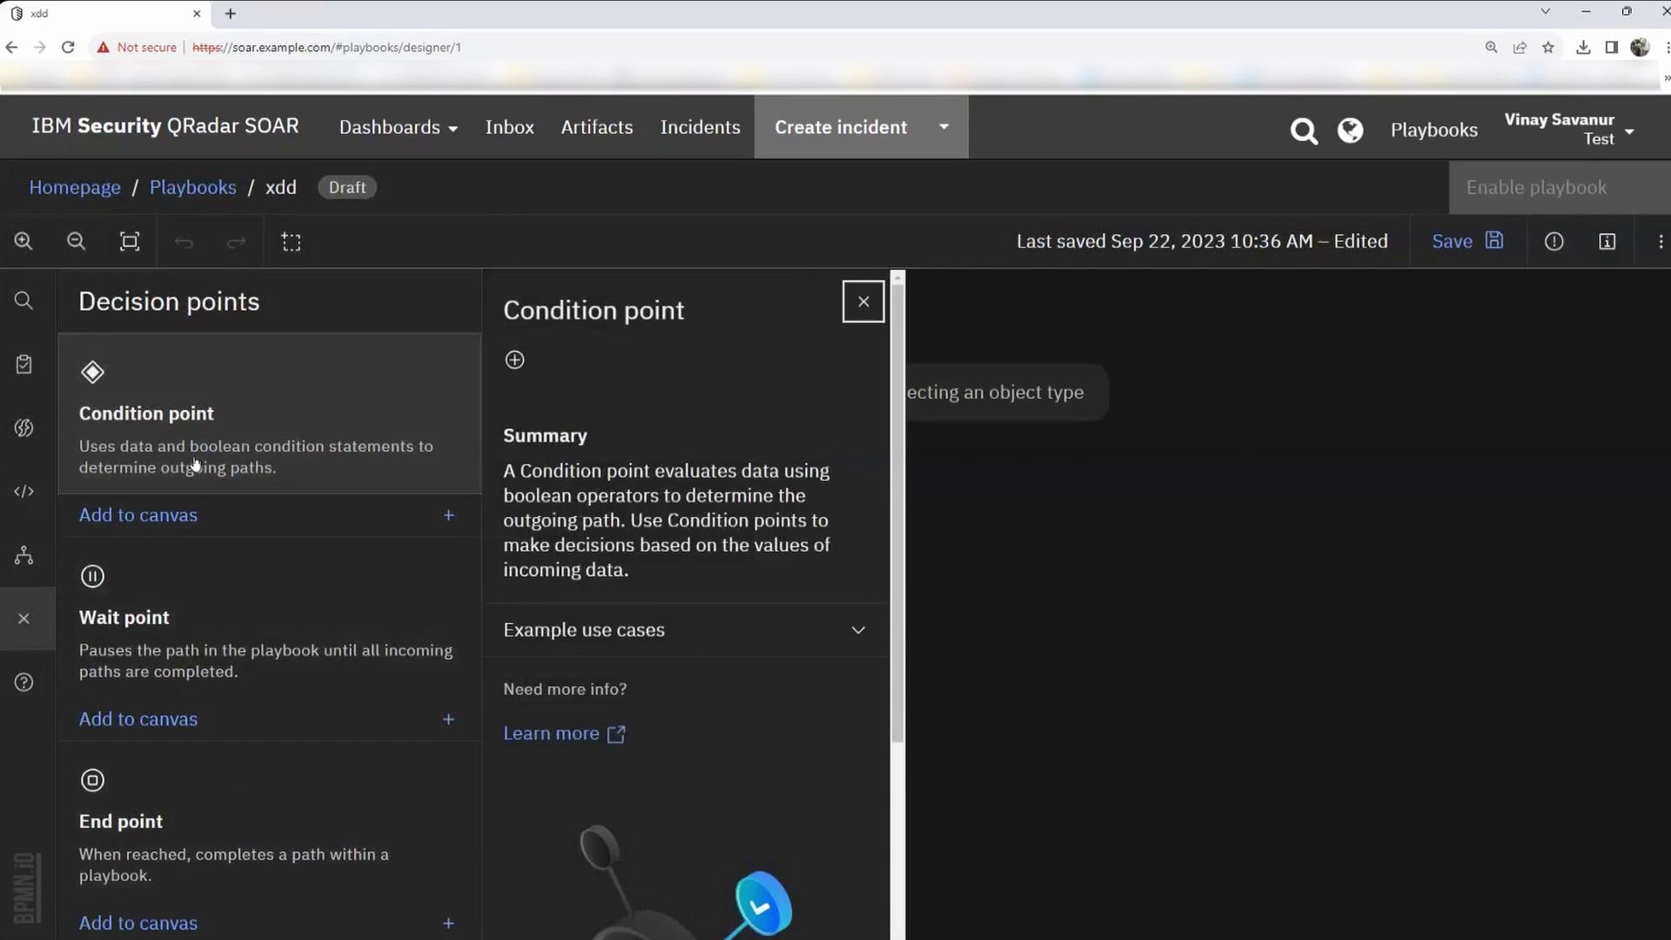
drag(502, 475, 642, 572)
click(536, 477)
drag(520, 471, 714, 497)
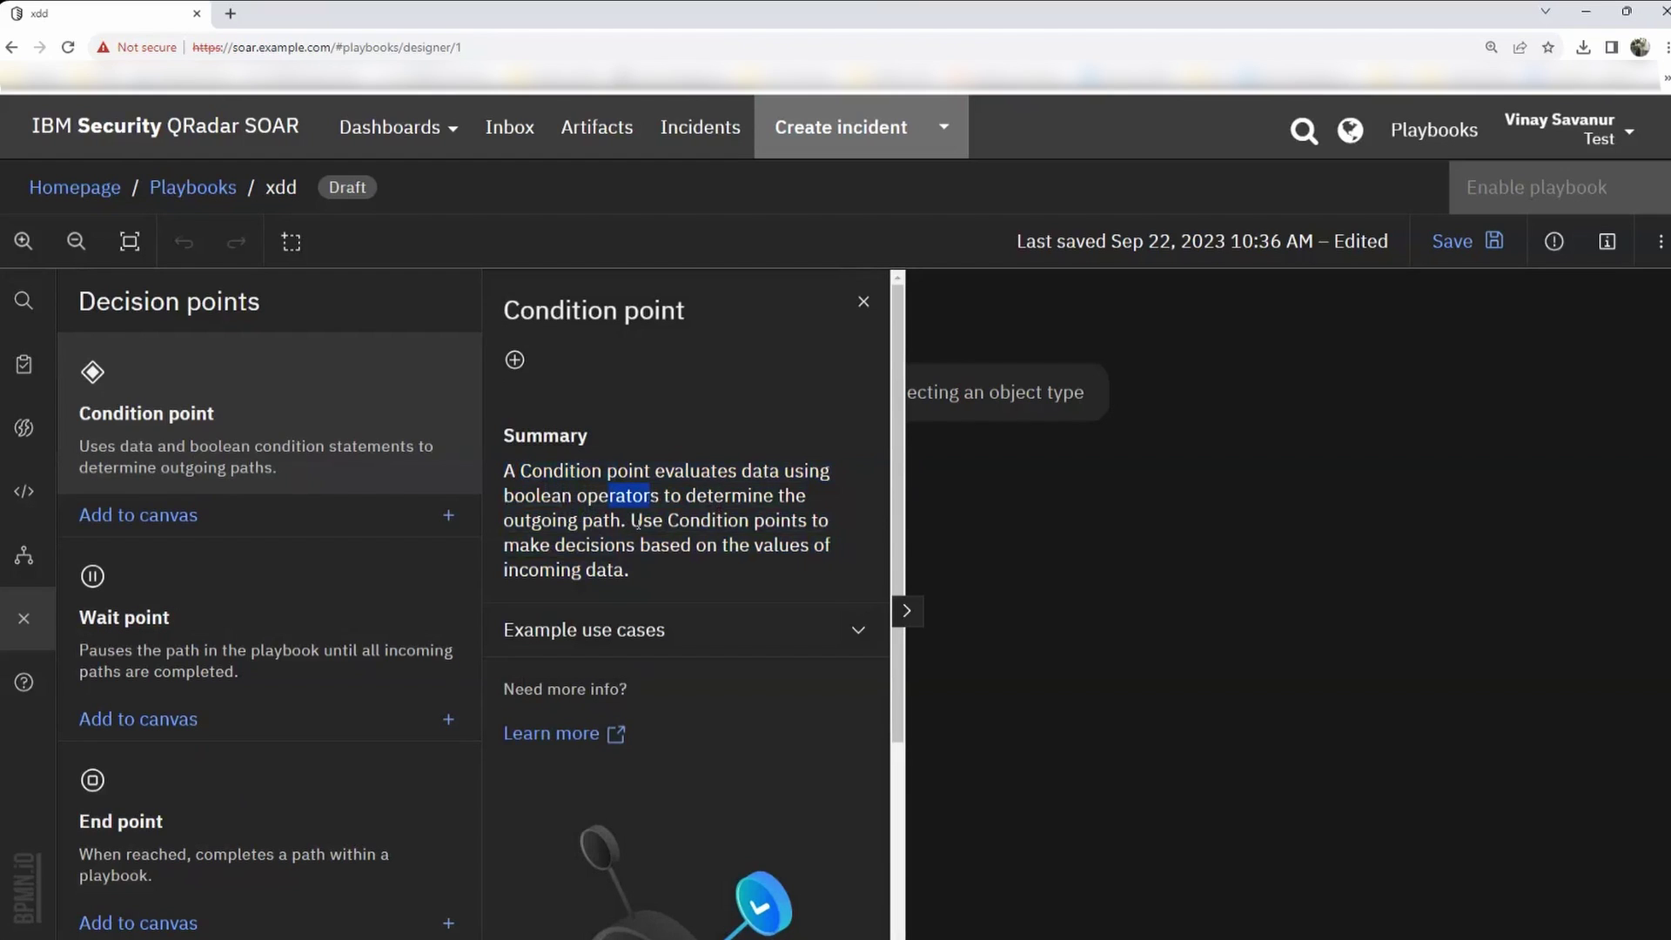
View the Wait and End point details, then close the details and the Decision points library.
click(202, 625)
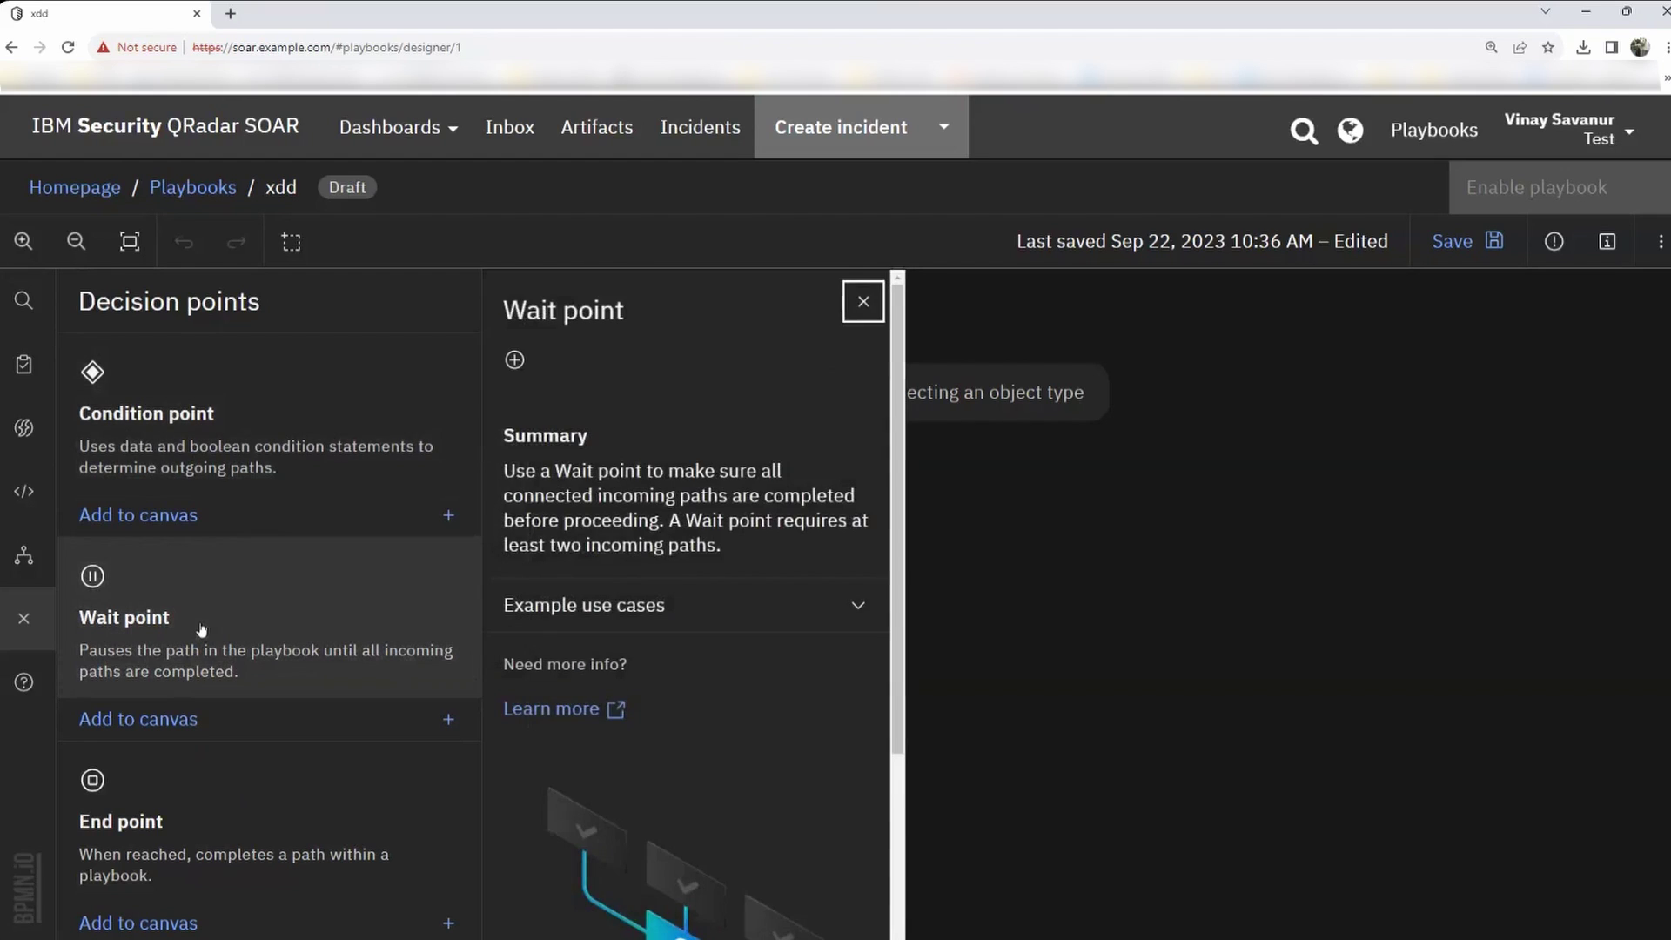
click(155, 834)
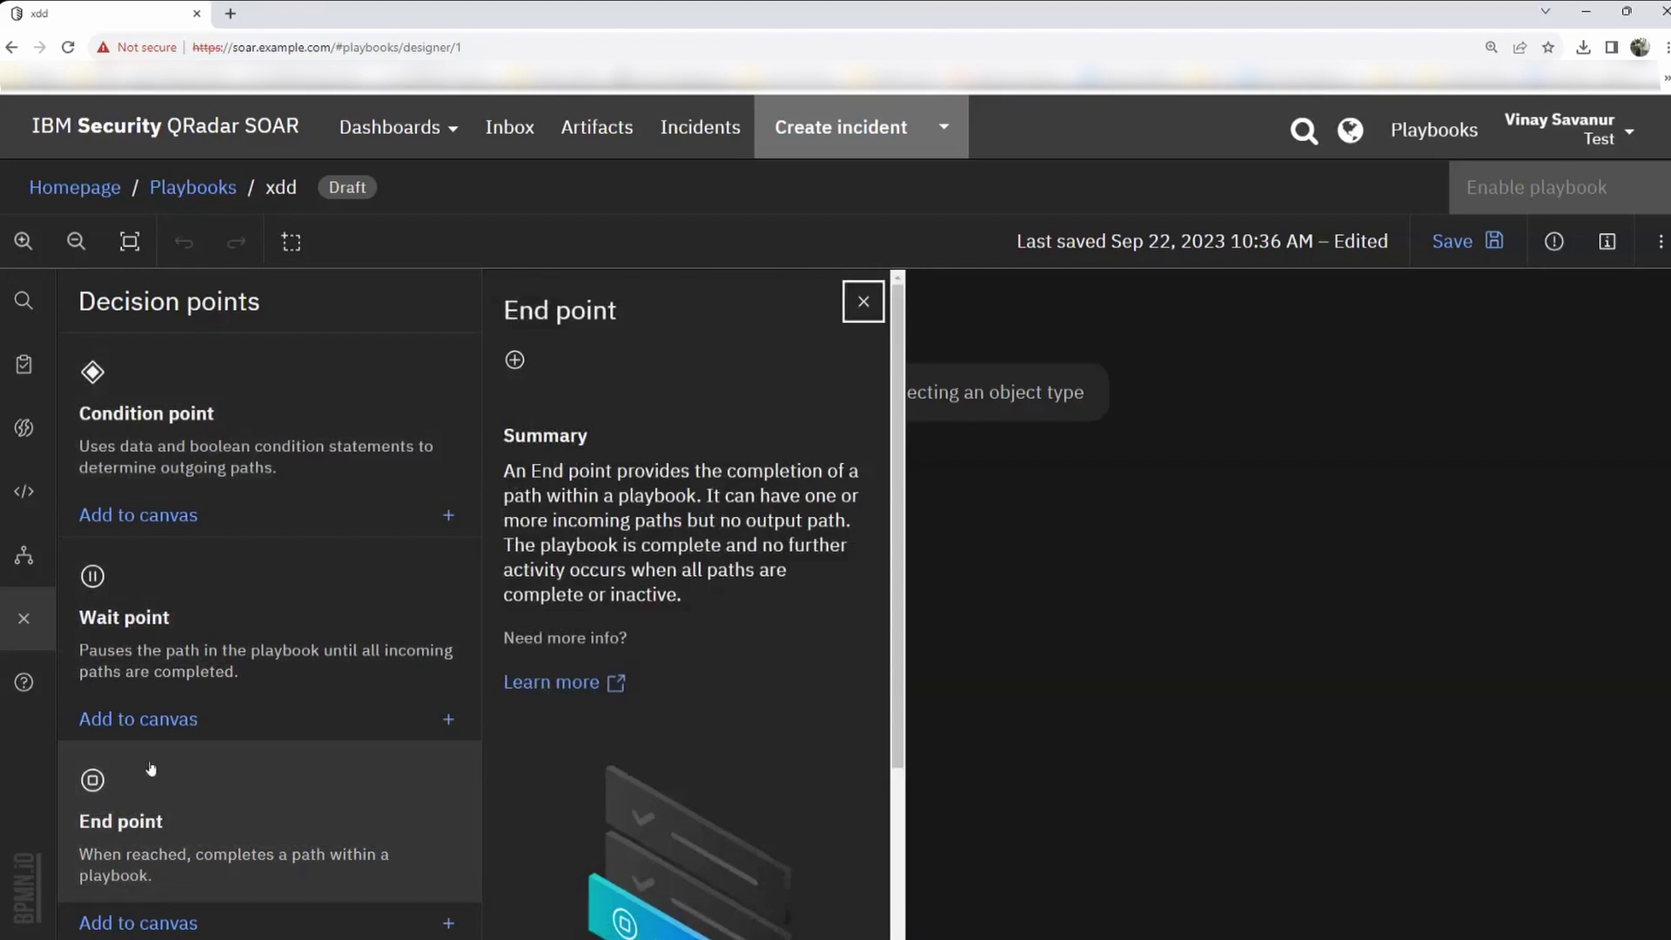
click(863, 302)
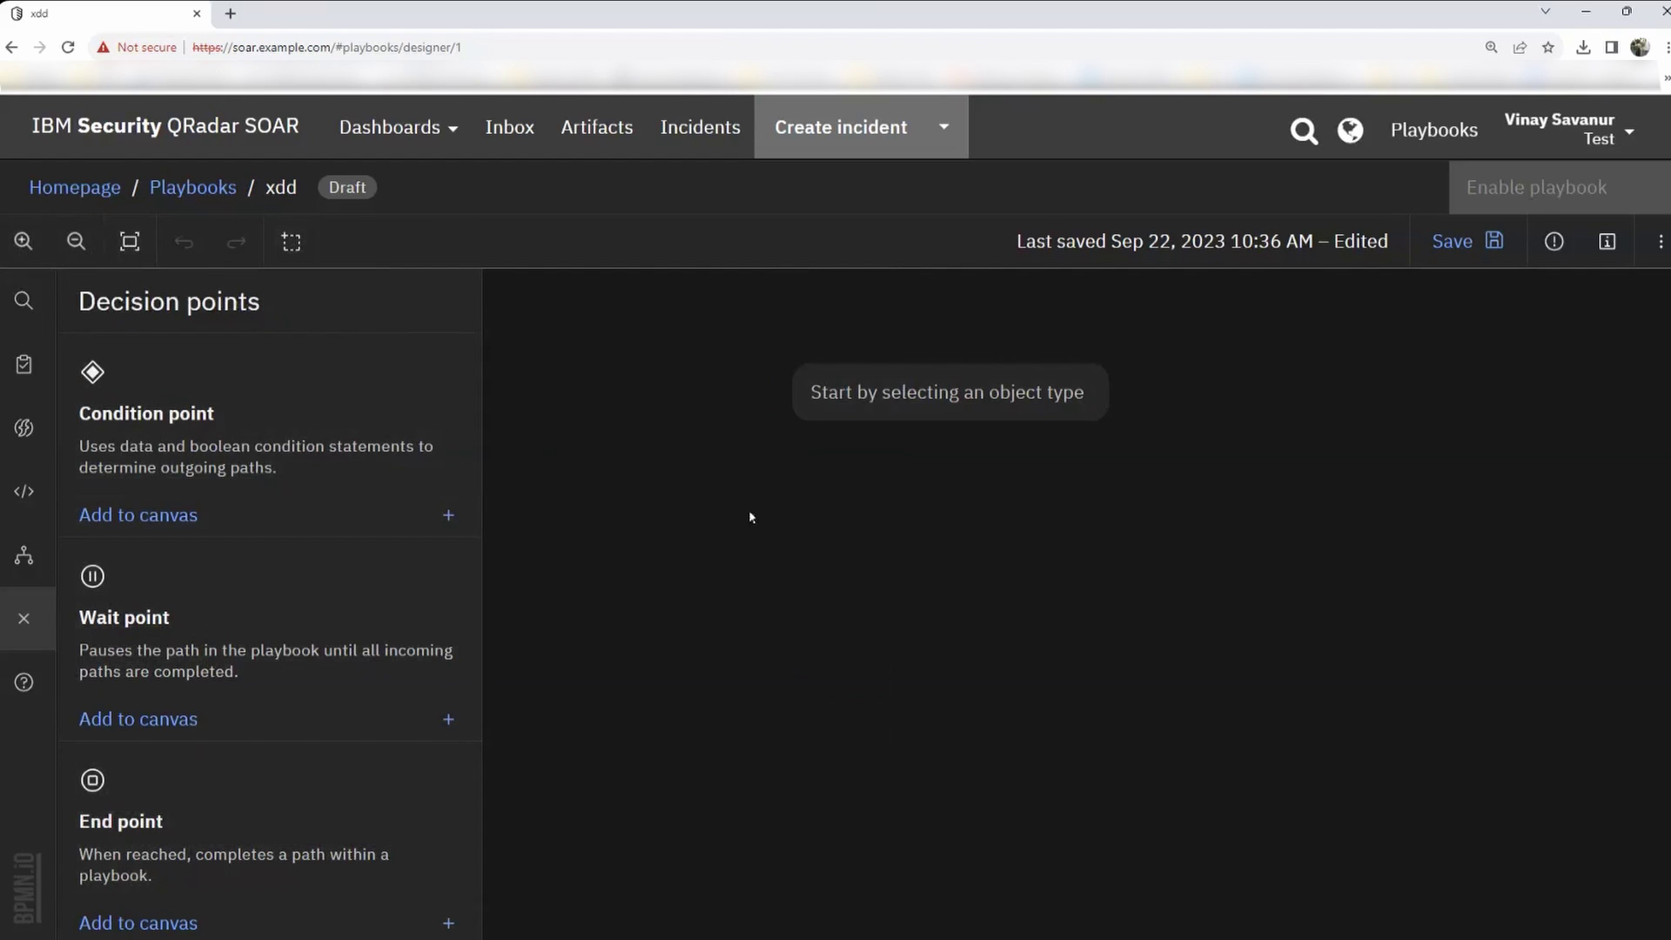
click(25, 619)
drag(381, 192, 329, 191)
click(363, 193)
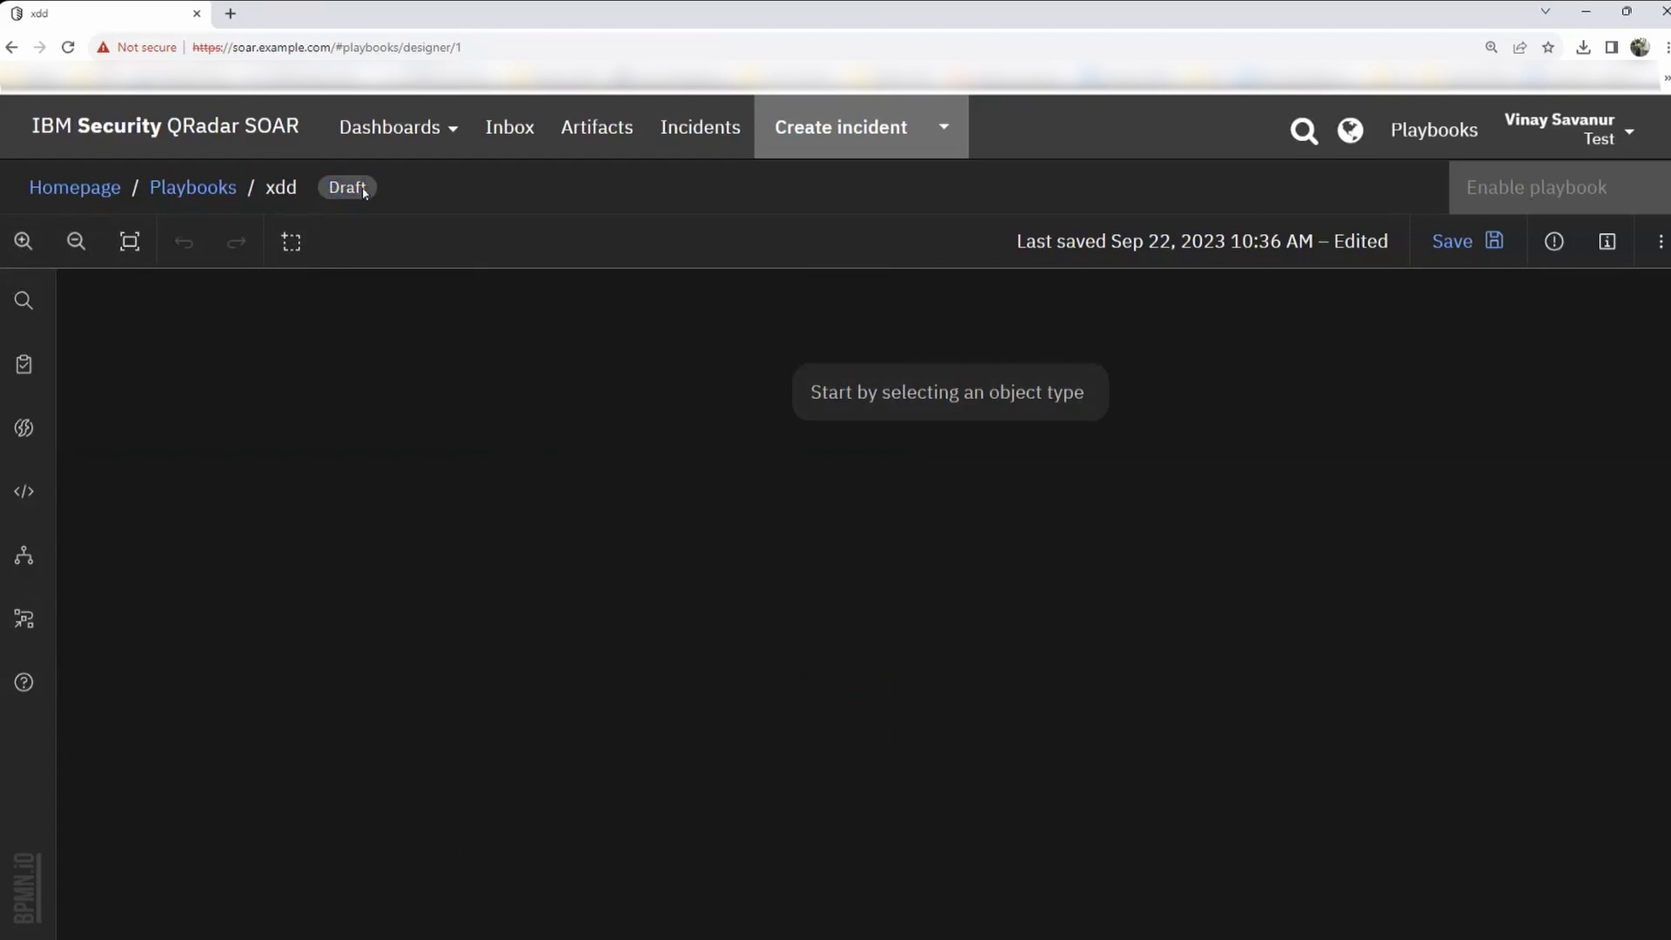
double_click(373, 188)
drag(353, 193, 331, 195)
drag(372, 193, 326, 194)
click(23, 363)
click(449, 467)
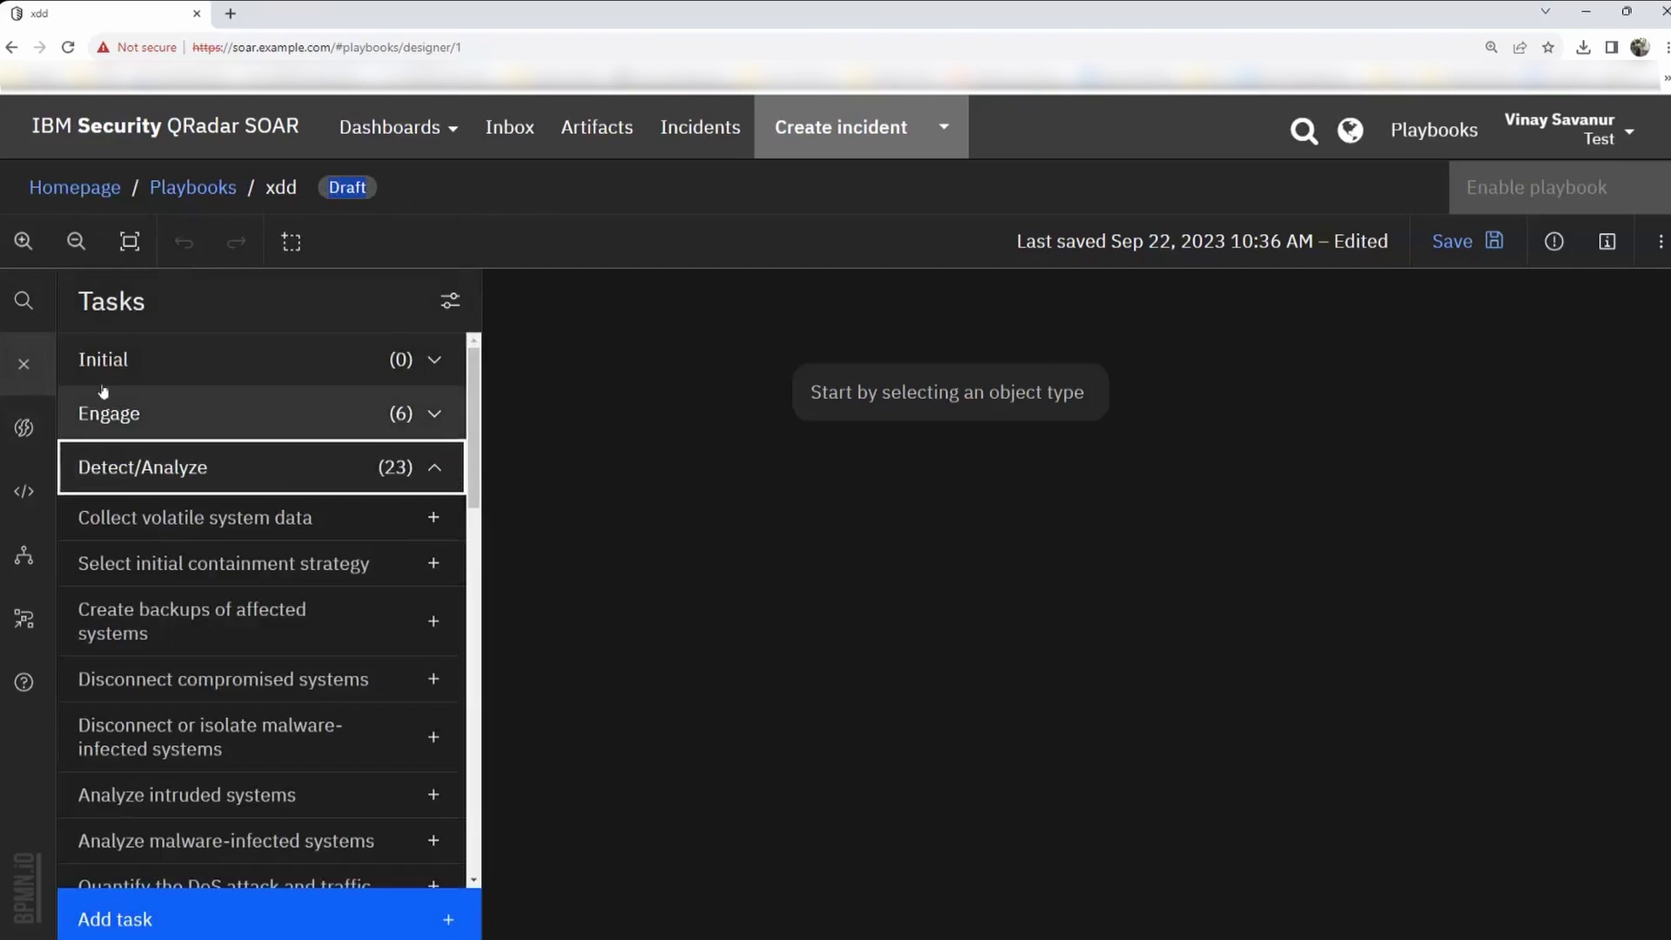
click(35, 378)
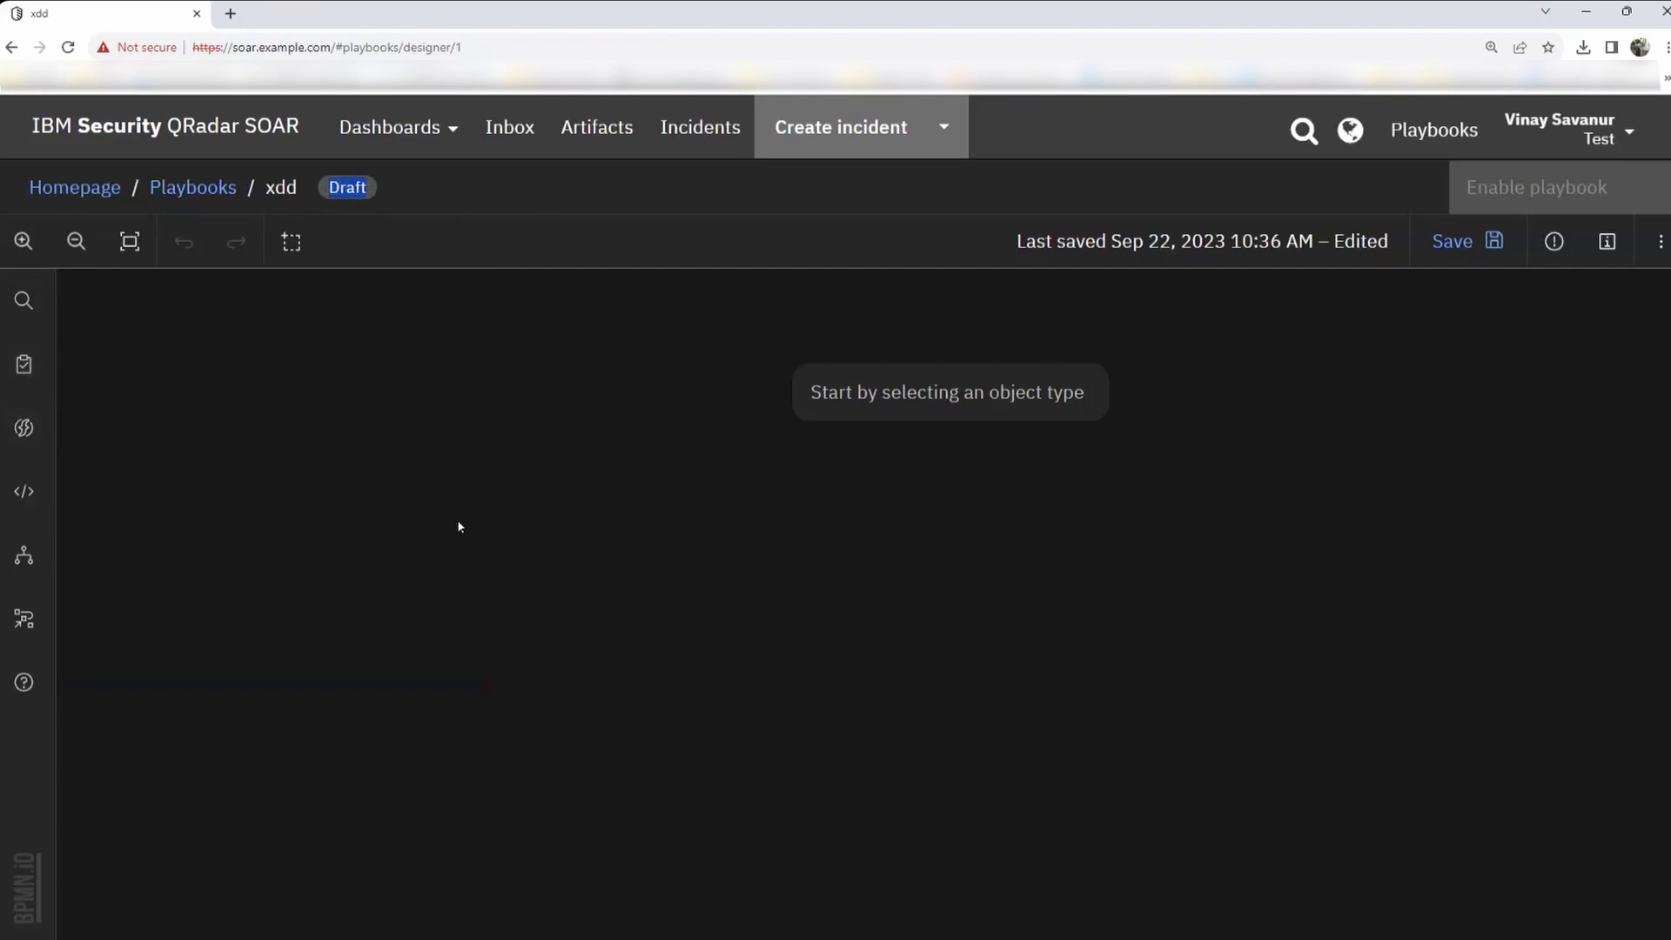